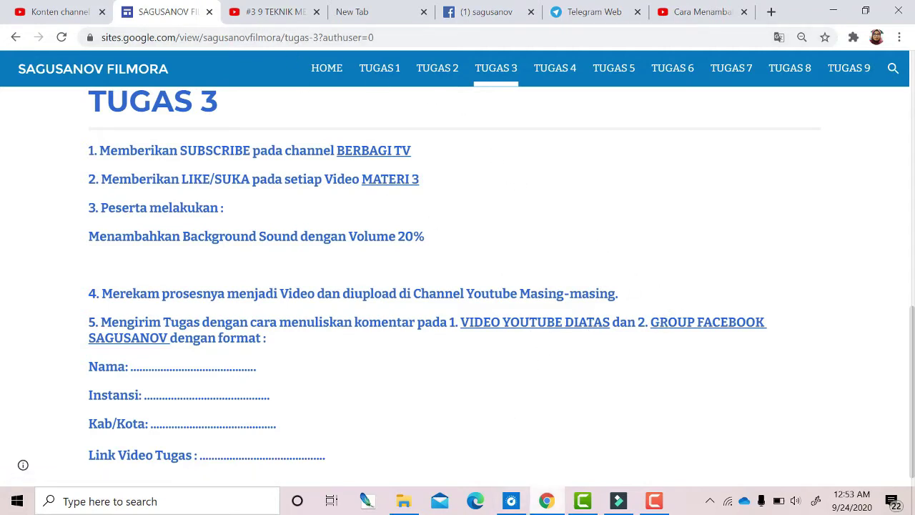
Step: Switch to the Filmora project and zoom in slightly on the timeline around its beginning
{"action": "left_click", "coordinate": [619, 503]}
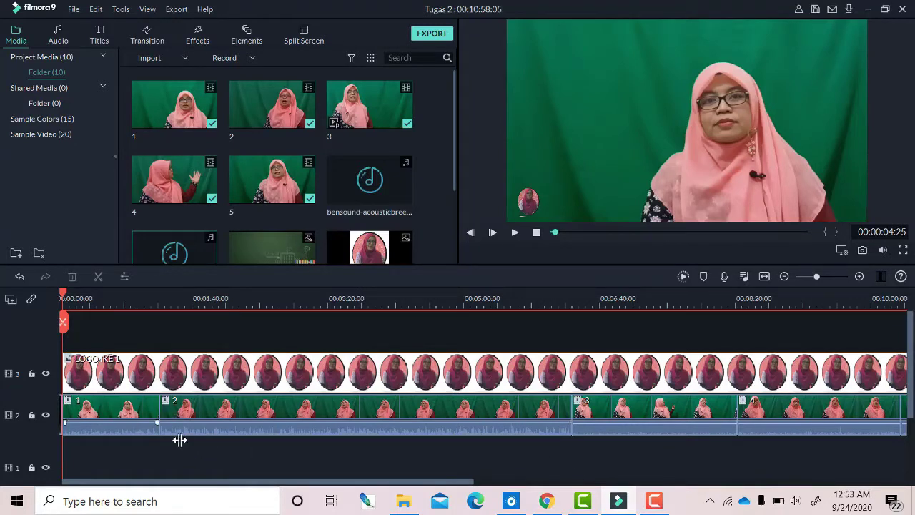
{"action": "left_click_drag", "start_coordinate": [235, 484], "coordinate": [205, 481]}
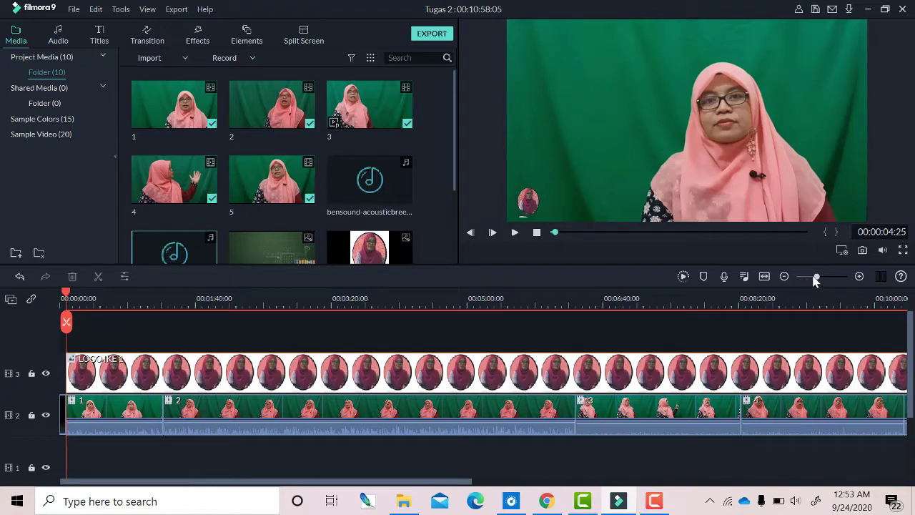
{"action": "left_click_drag", "start_coordinate": [817, 279], "coordinate": [819, 277]}
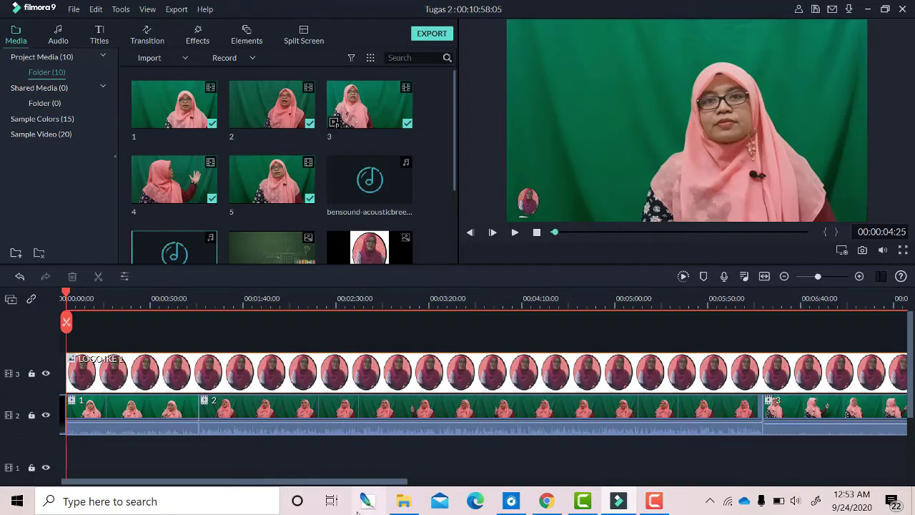
{"action": "left_click_drag", "start_coordinate": [351, 484], "coordinate": [342, 485]}
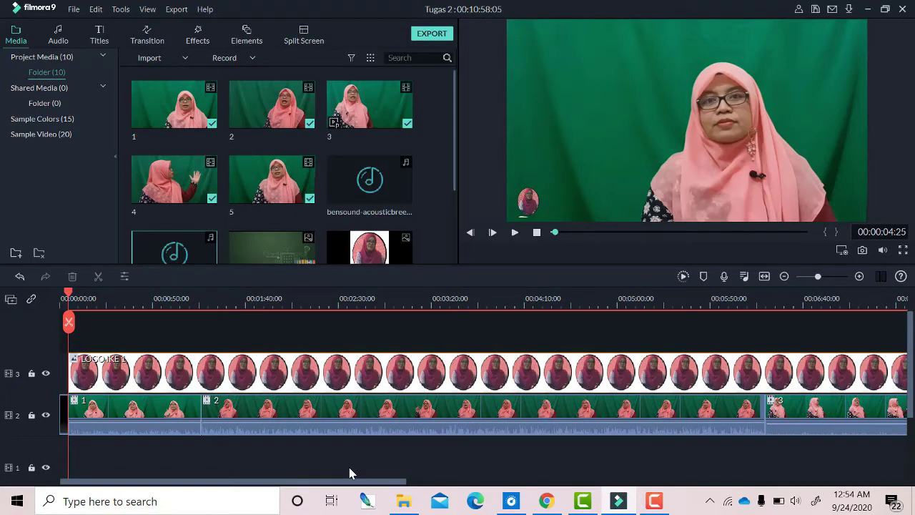
{"action": "mouse_move", "coordinate": [366, 238]}
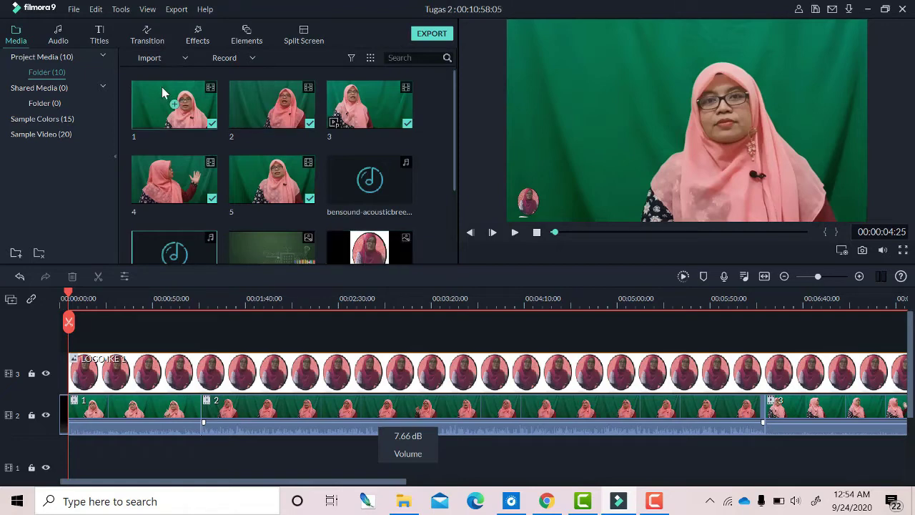
Step: Look through the included Young & Bright music and Sound Effect categories, and return to the project media
{"action": "left_click", "coordinate": [57, 36]}
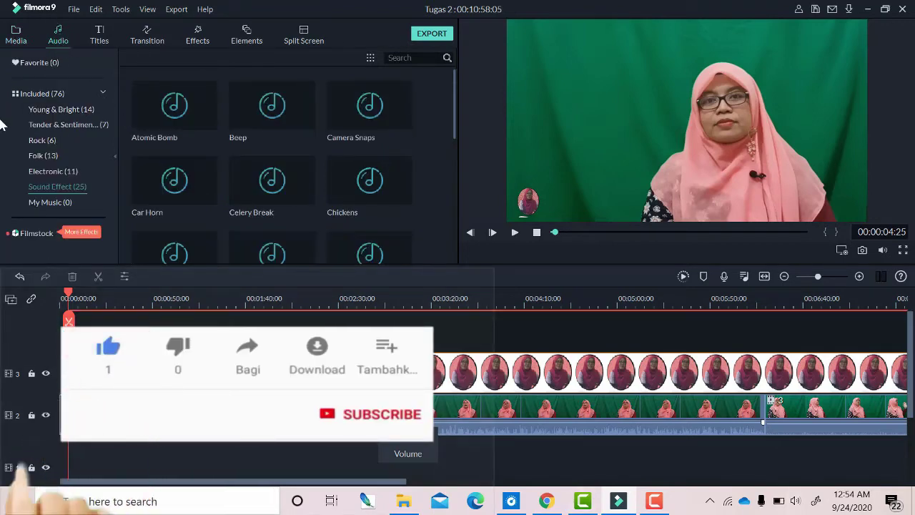
{"action": "left_click", "coordinate": [49, 110]}
{"action": "left_click", "coordinate": [50, 187]}
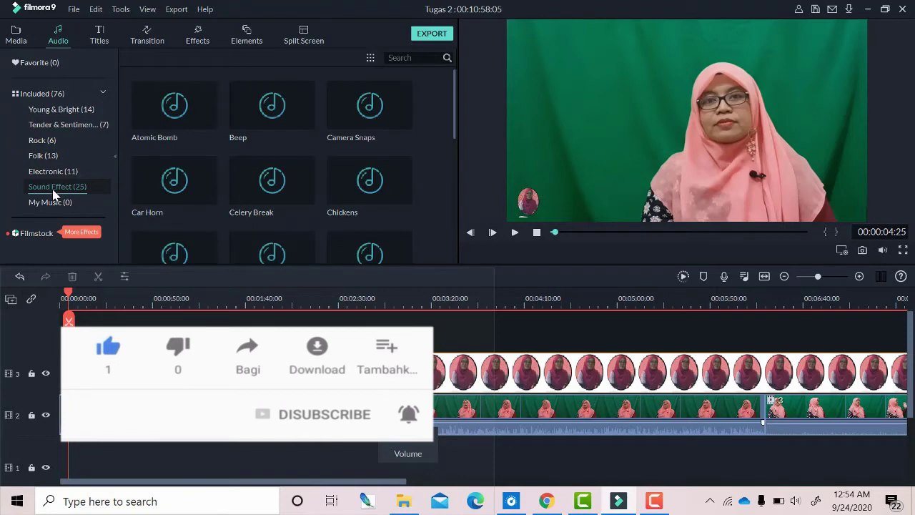
{"action": "left_click", "coordinate": [16, 38]}
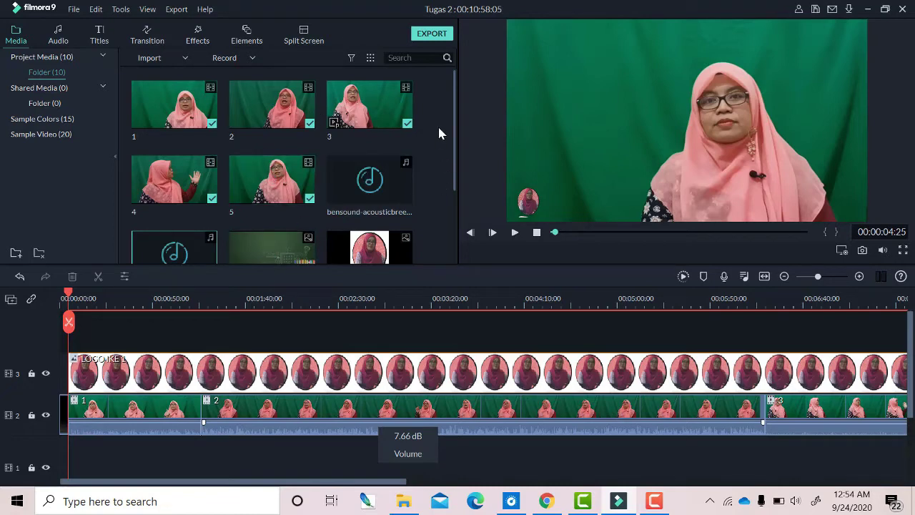
Step: Place bensound-smile from the project media on audio track 1 at the start of clip 1 and briefly preview it
{"action": "scroll", "coordinate": [434, 140], "scroll_direction": "down", "scroll_amount": 3}
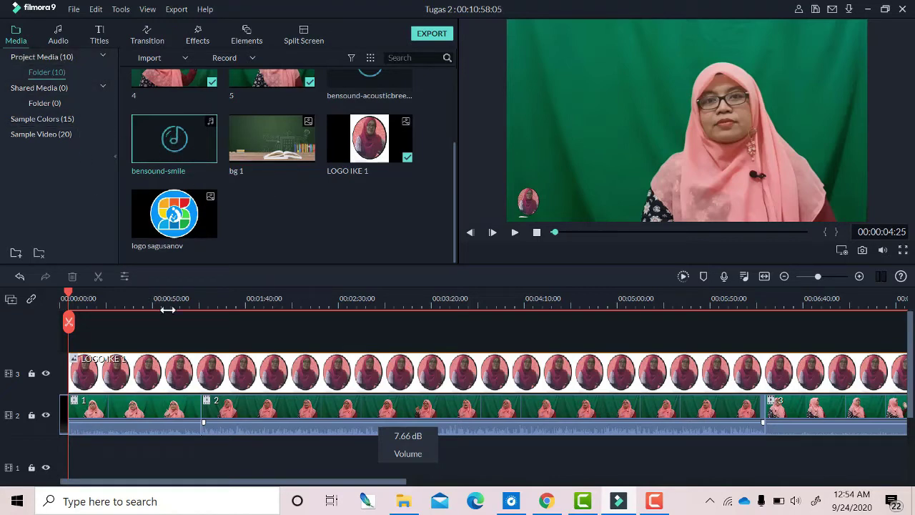
{"action": "scroll", "coordinate": [174, 320], "scroll_direction": "down", "scroll_amount": 1}
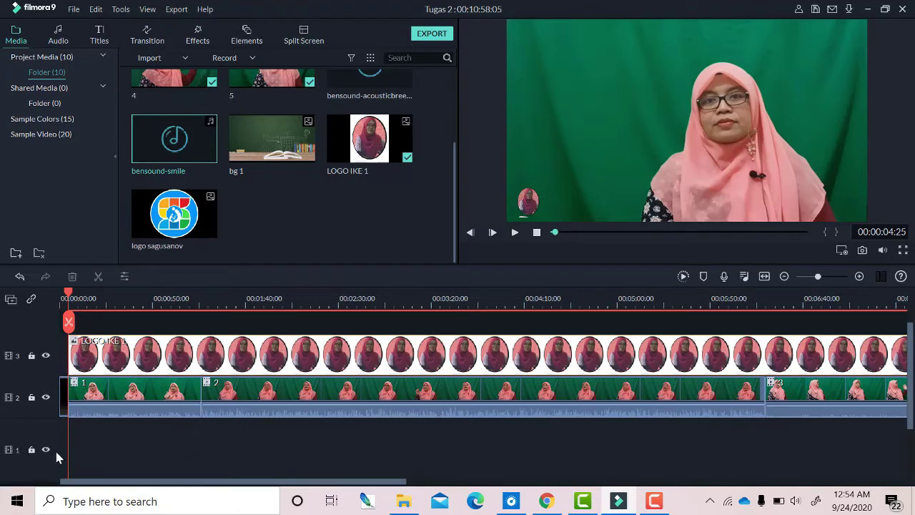
{"action": "scroll", "coordinate": [85, 450], "scroll_direction": "down", "scroll_amount": 2}
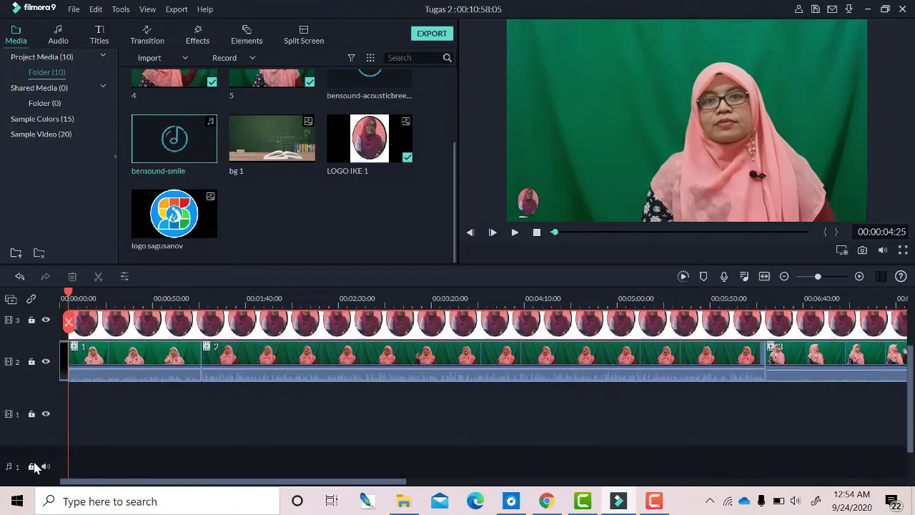
{"action": "mouse_move", "coordinate": [181, 150]}
{"action": "left_click_drag", "start_coordinate": [189, 140], "coordinate": [81, 447]}
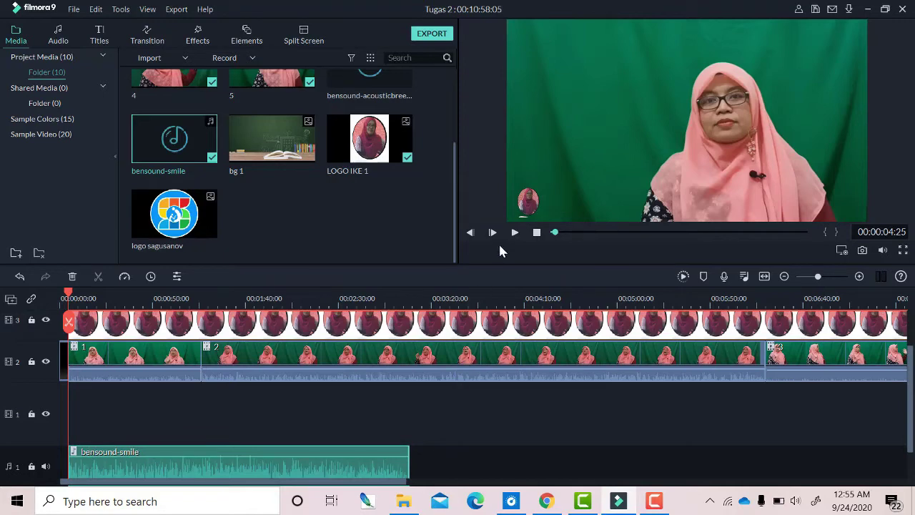
{"action": "left_click", "coordinate": [514, 233]}
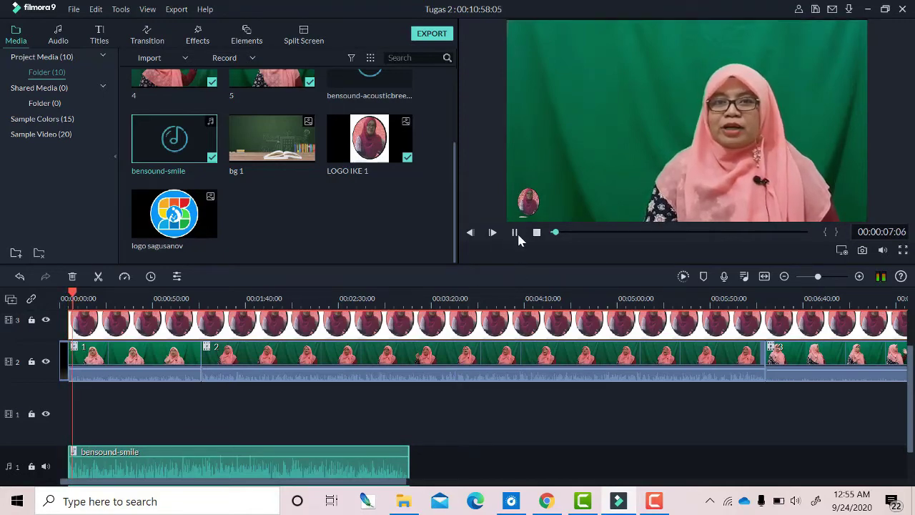
{"action": "left_click", "coordinate": [514, 232]}
Step: Try lowering the bensound-smile clip's volume to -56.59 dB and play the video to hear the balance
{"action": "mouse_move", "coordinate": [485, 369]}
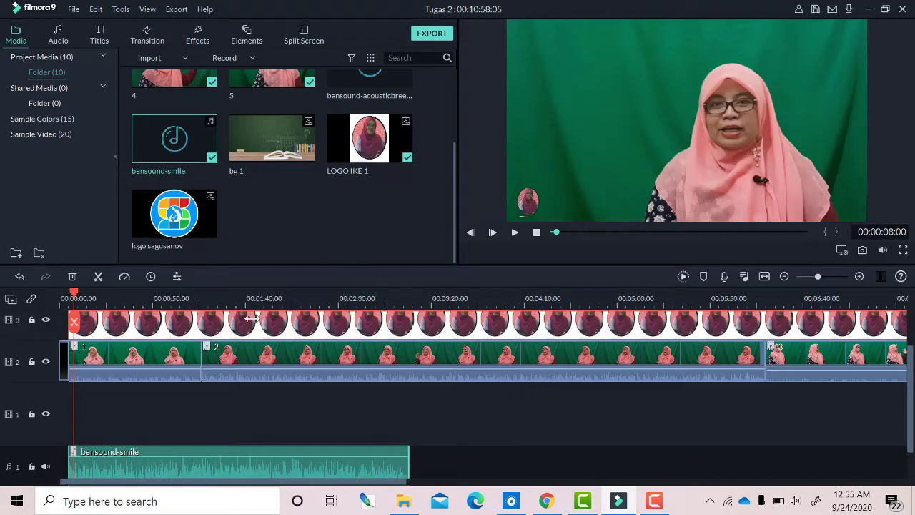
{"action": "double_click", "coordinate": [266, 469]}
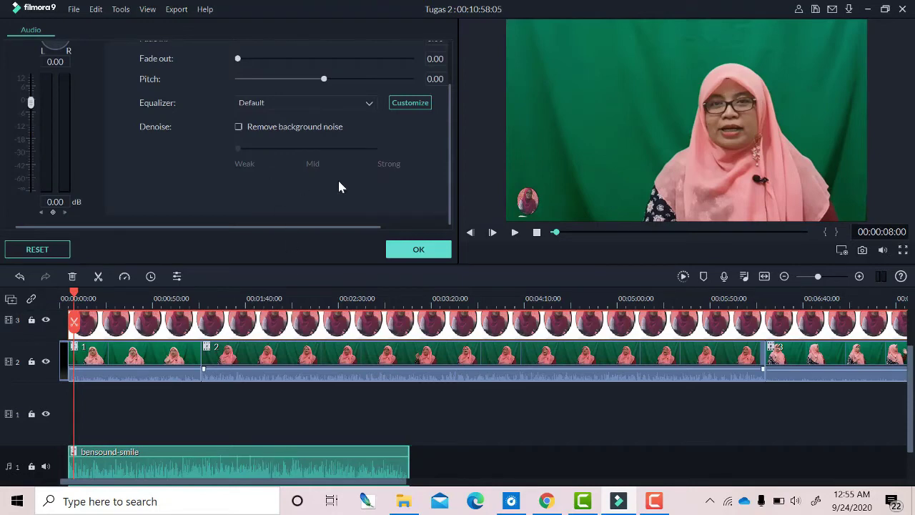
{"action": "left_click_drag", "start_coordinate": [447, 185], "coordinate": [454, 118]}
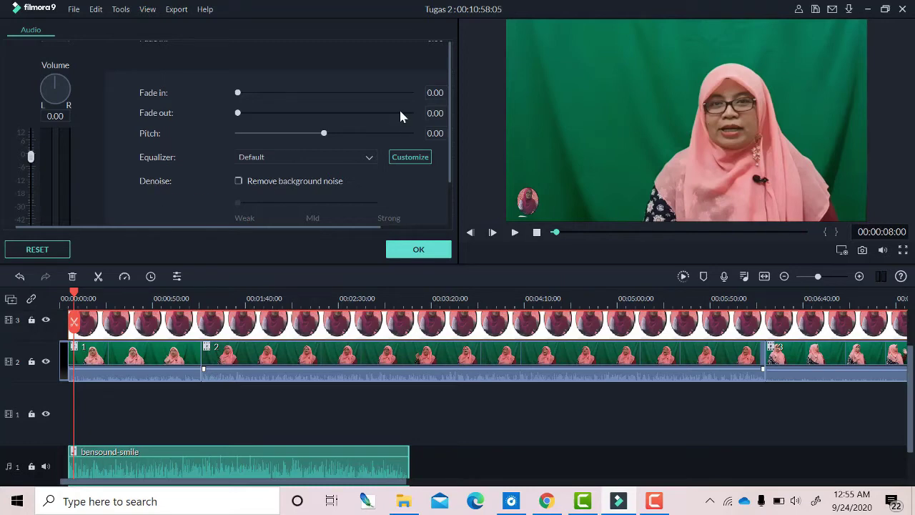
{"action": "left_click_drag", "start_coordinate": [449, 68], "coordinate": [454, 108]}
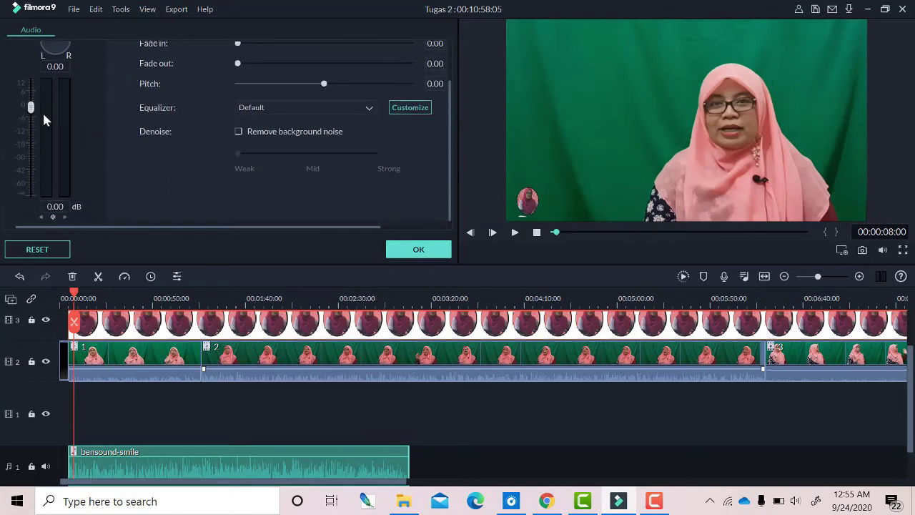
{"action": "left_click_drag", "start_coordinate": [31, 107], "coordinate": [30, 183]}
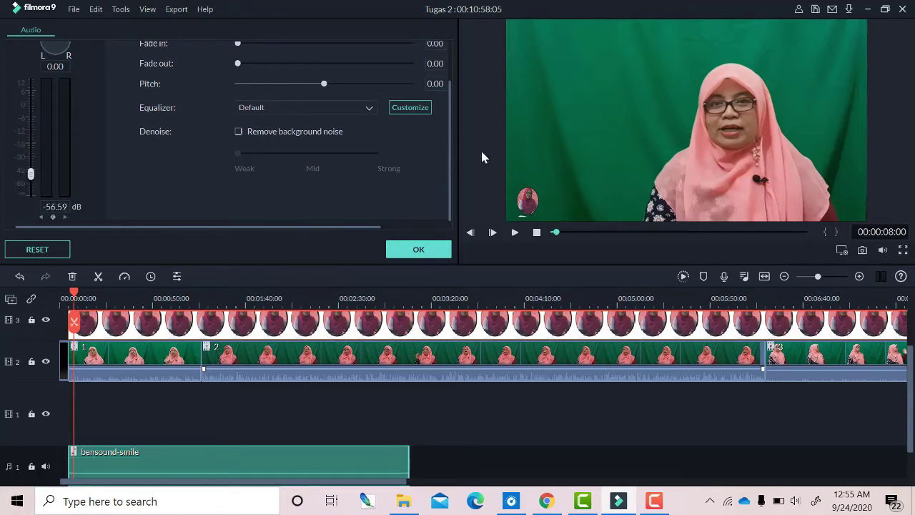
{"action": "left_click", "coordinate": [514, 233]}
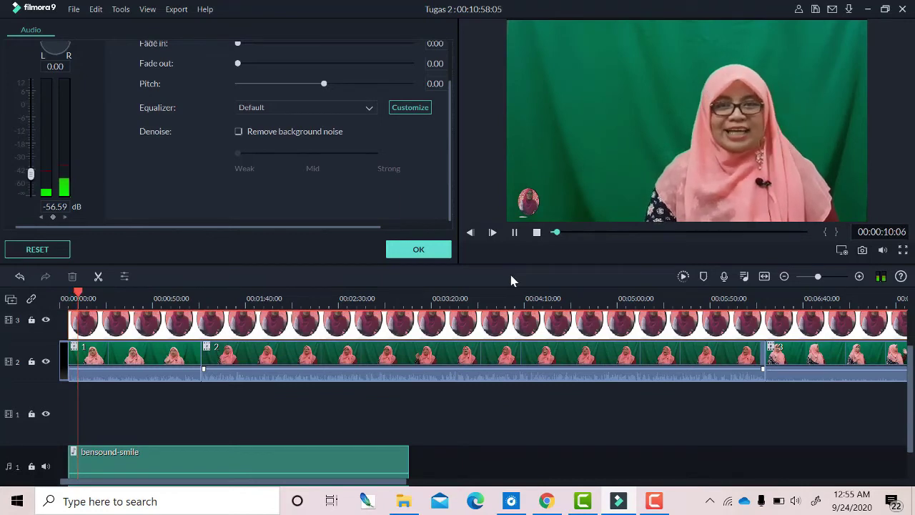
{"action": "left_click", "coordinate": [515, 234]}
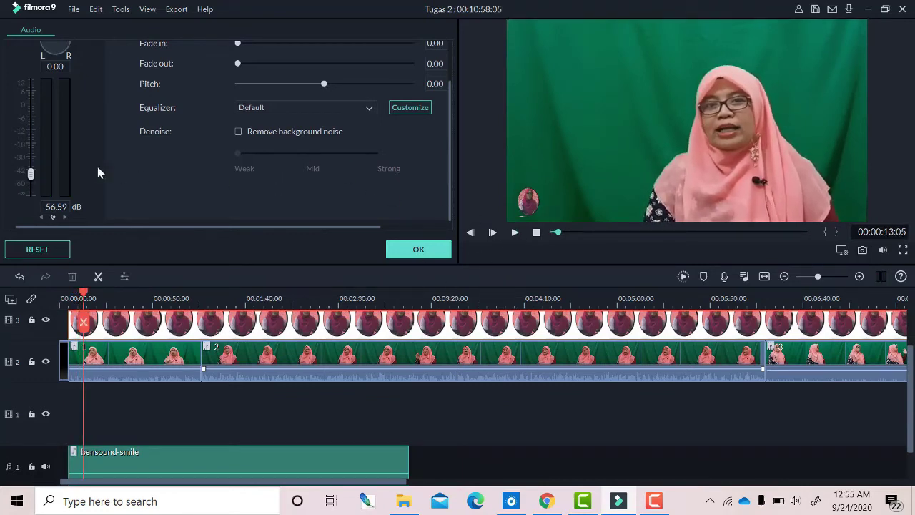
Step: Set the bensound-smile clip's volume to -20 dB and preview the mix with the speaker's voice
{"action": "left_click_drag", "start_coordinate": [36, 178], "coordinate": [31, 151]}
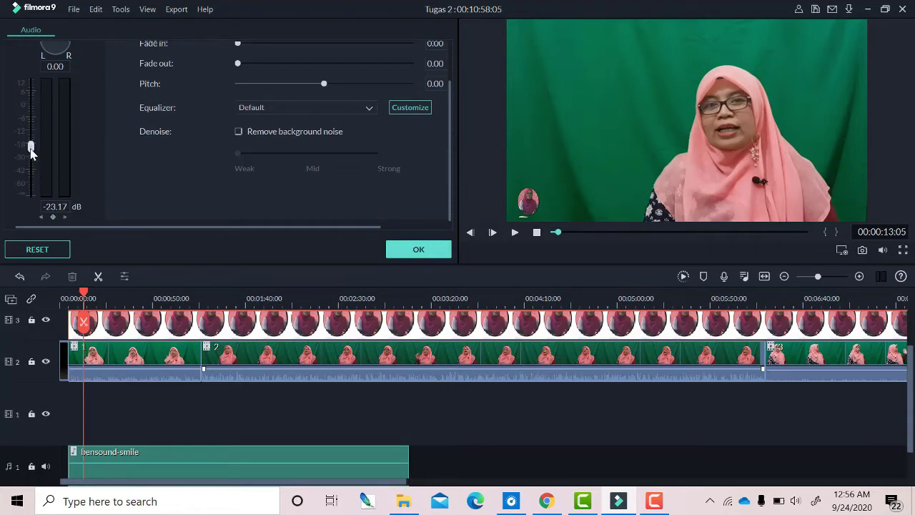
{"action": "left_click_drag", "start_coordinate": [31, 147], "coordinate": [30, 150]}
{"action": "left_click", "coordinate": [59, 206]}
{"action": "type", "text": "-20"}
{"action": "left_click", "coordinate": [513, 235]}
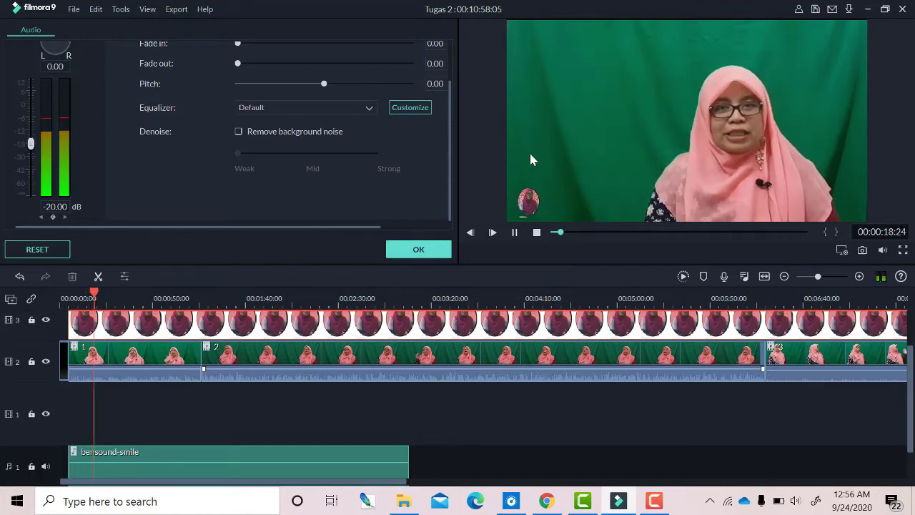
{"action": "left_click", "coordinate": [515, 234]}
Step: Copy the bensound-smile clip and paste a duplicate directly after its end on audio track 1
{"action": "scroll", "coordinate": [443, 430], "scroll_direction": "down", "scroll_amount": 1}
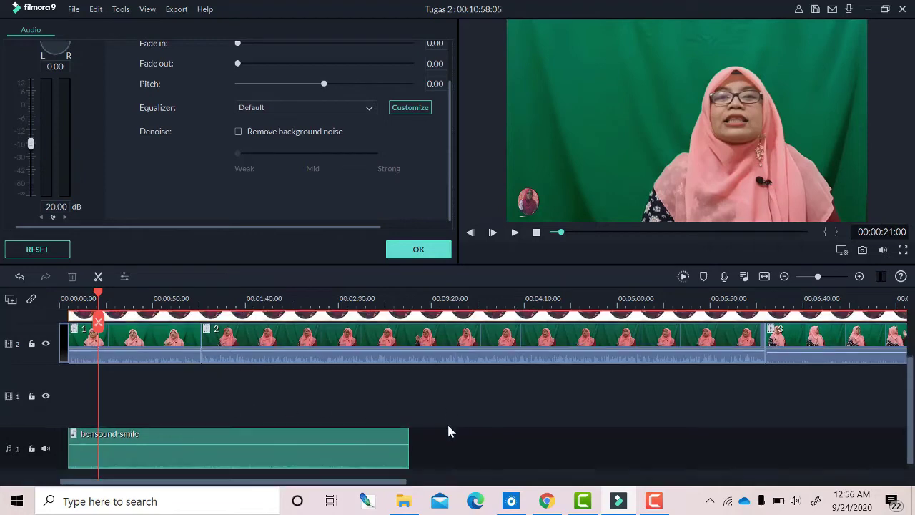
{"action": "scroll", "coordinate": [451, 422], "scroll_direction": "down", "scroll_amount": 1}
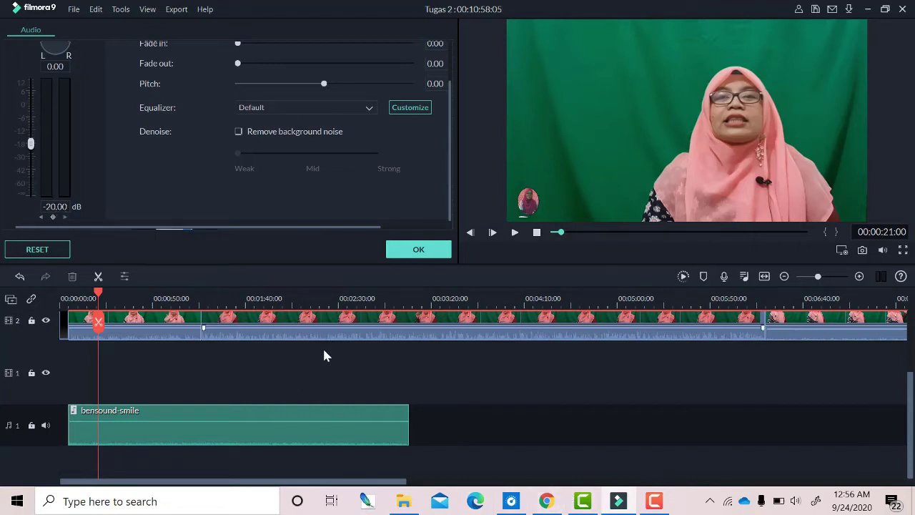
{"action": "left_click", "coordinate": [316, 430]}
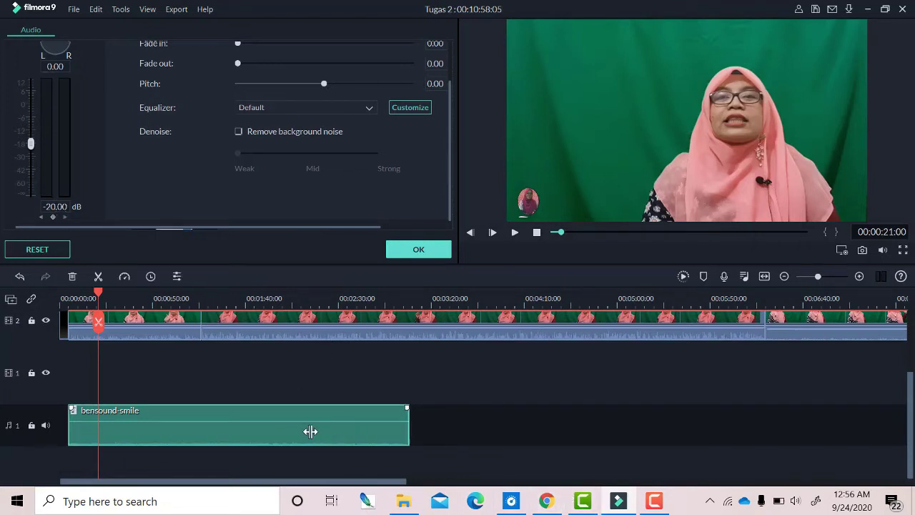
{"action": "right_click", "coordinate": [310, 430]}
{"action": "left_click", "coordinate": [341, 242]}
{"action": "left_click_drag", "start_coordinate": [99, 289], "coordinate": [411, 355]}
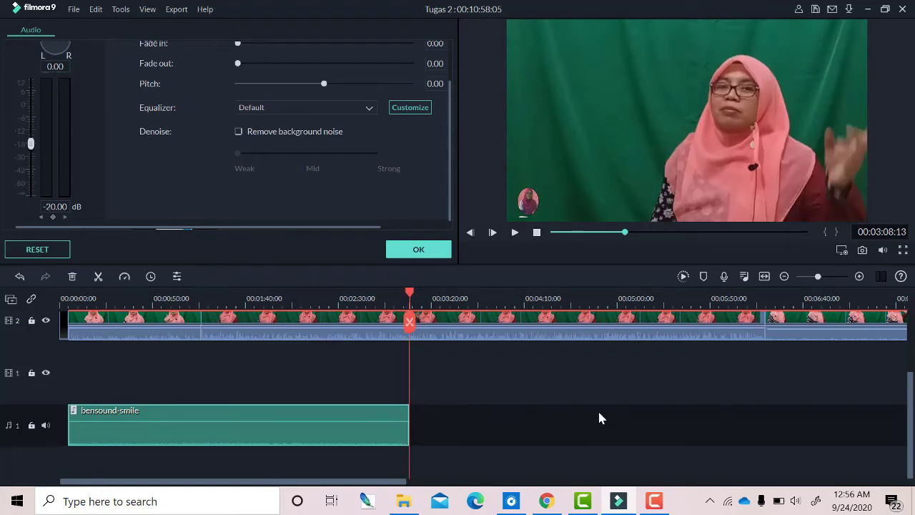
{"action": "key", "text": "ctrl+v"}
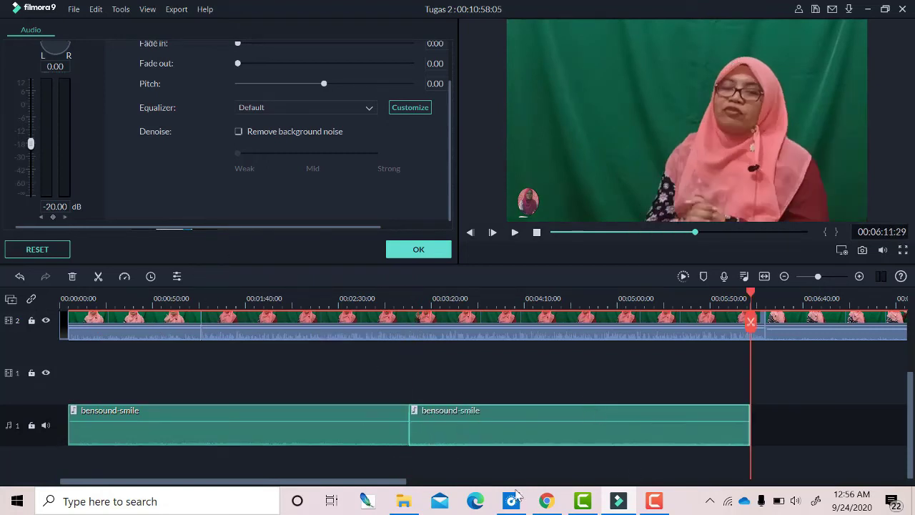
Step: Paste two more copies of bensound-smile end to end on audio track 1, extending past the video's end
{"action": "left_click_drag", "start_coordinate": [394, 485], "coordinate": [501, 486]}
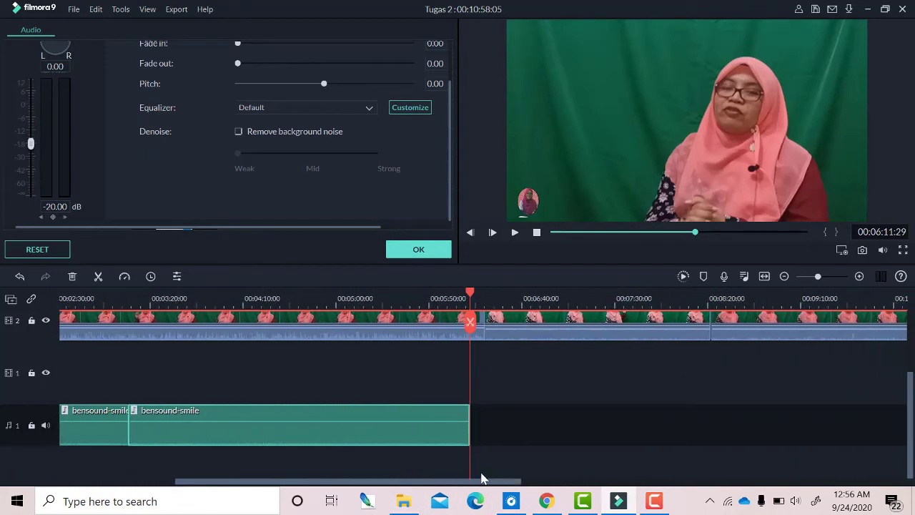
{"action": "key", "text": "ctrl+v"}
{"action": "left_click_drag", "start_coordinate": [510, 482], "coordinate": [583, 486]}
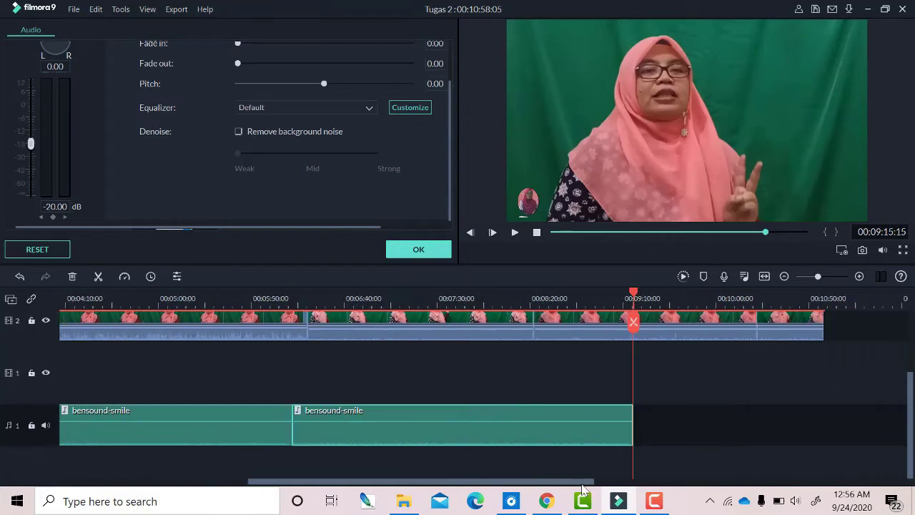
{"action": "key", "text": "ctrl+v"}
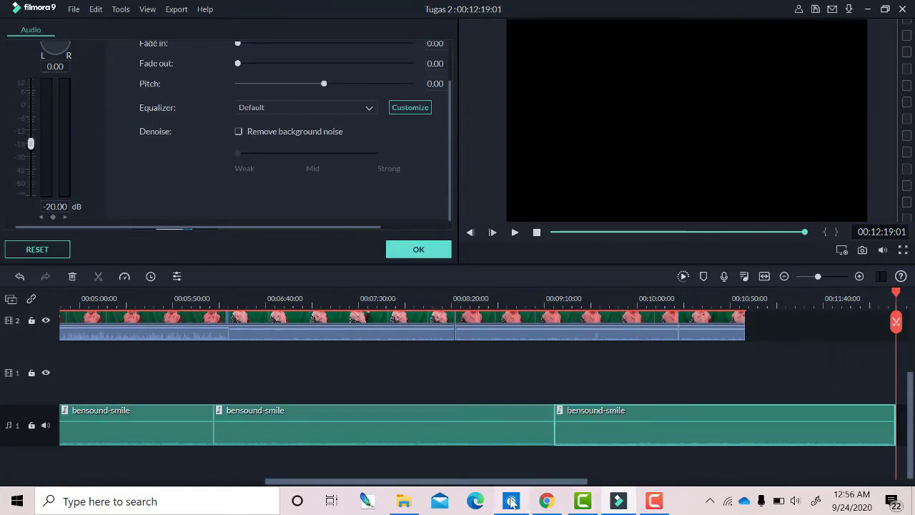
{"action": "left_click_drag", "start_coordinate": [577, 482], "coordinate": [634, 476]}
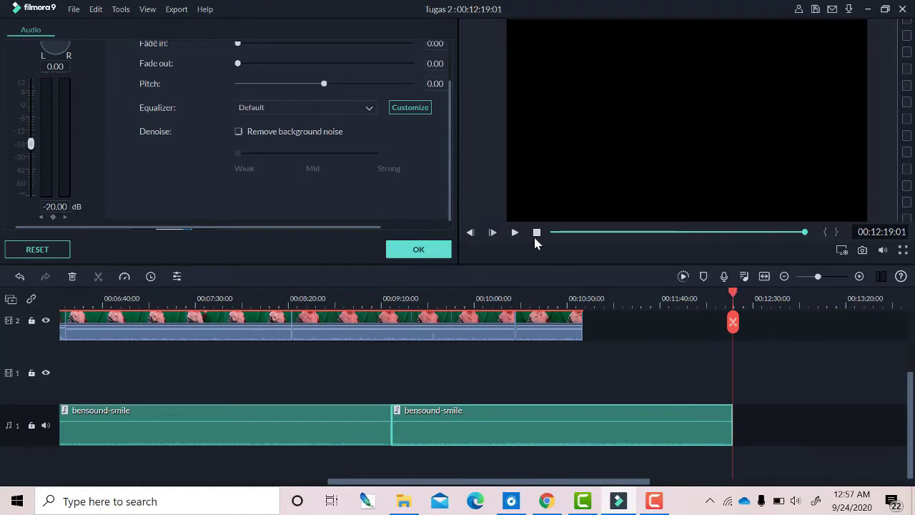
Step: Shorten the last bensound-smile copy so the music ends near the end of the video, at about 00:10:59
{"action": "left_click", "coordinate": [536, 234]}
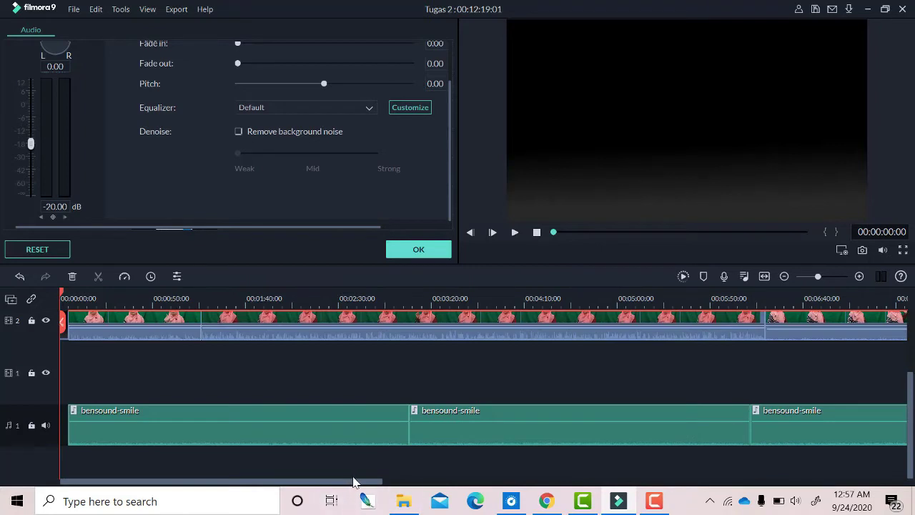
{"action": "left_click_drag", "start_coordinate": [385, 479], "coordinate": [548, 427]}
{"action": "left_click_drag", "start_coordinate": [415, 485], "coordinate": [28, 497]}
Step: Play the opening seconds of the project and return the playhead to 00:00:00:00
{"action": "left_click", "coordinate": [515, 233]}
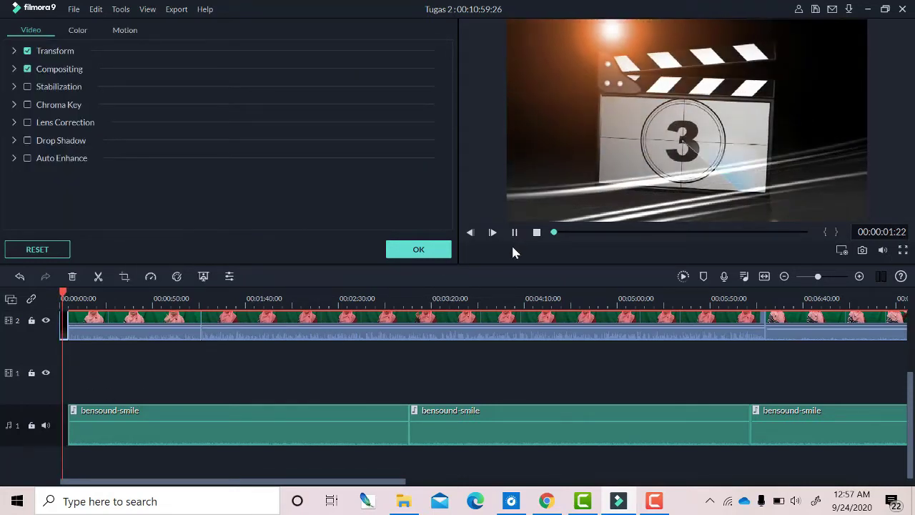
{"action": "left_click", "coordinate": [515, 233]}
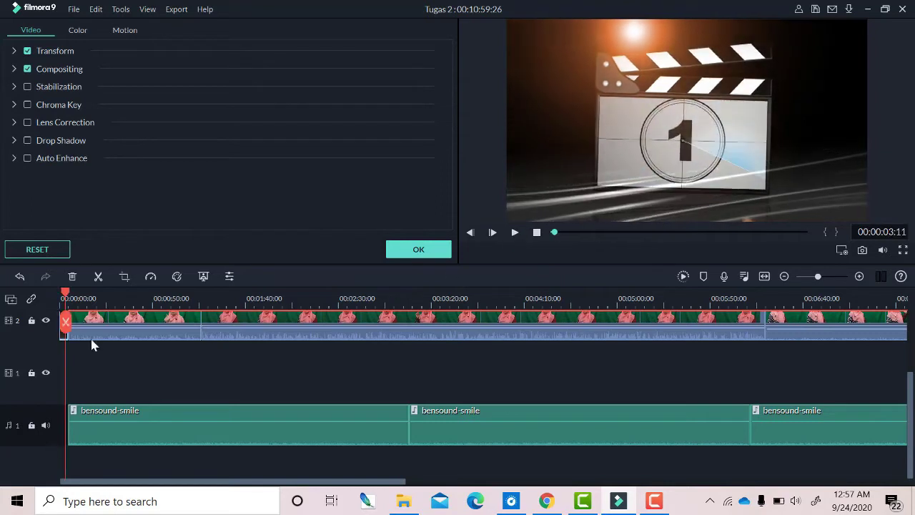
{"action": "left_click", "coordinate": [537, 232]}
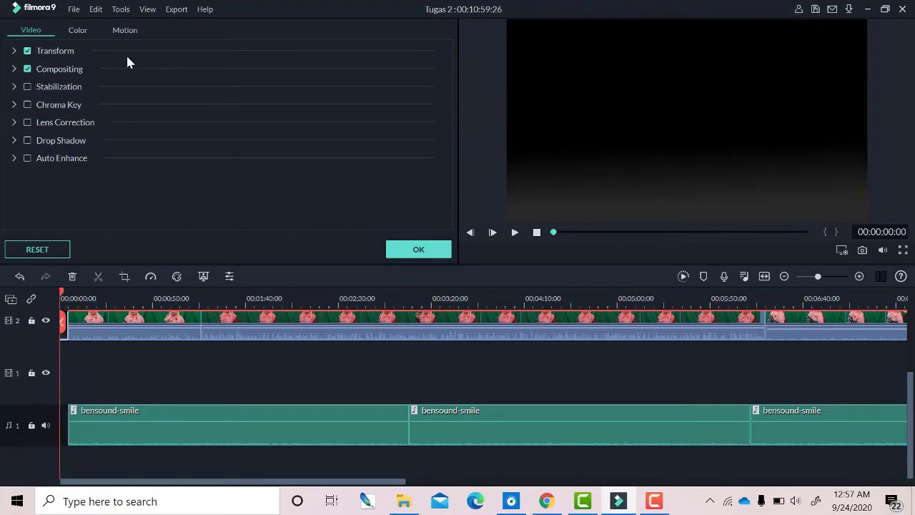
Step: Close the clip settings and place two Camera Snaps sound effects end to end at the start of audio track 1
{"action": "left_click", "coordinate": [423, 250]}
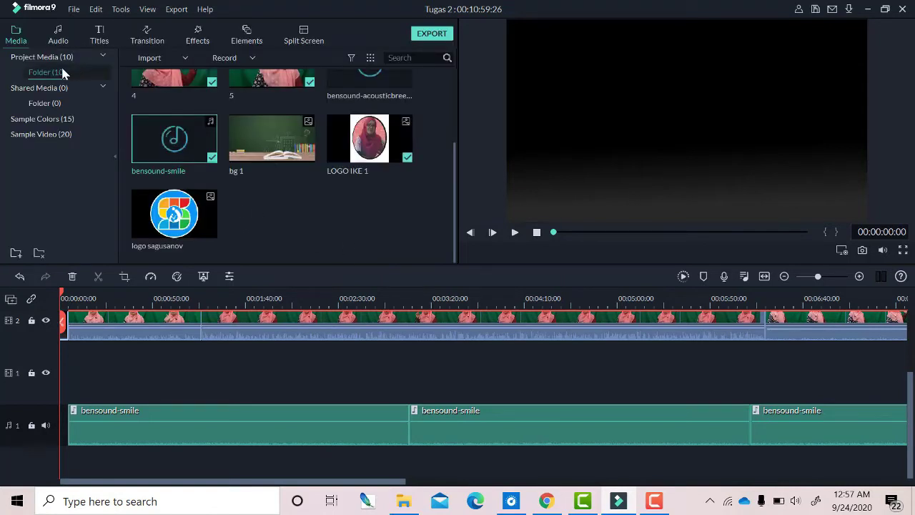
{"action": "left_click", "coordinate": [58, 40]}
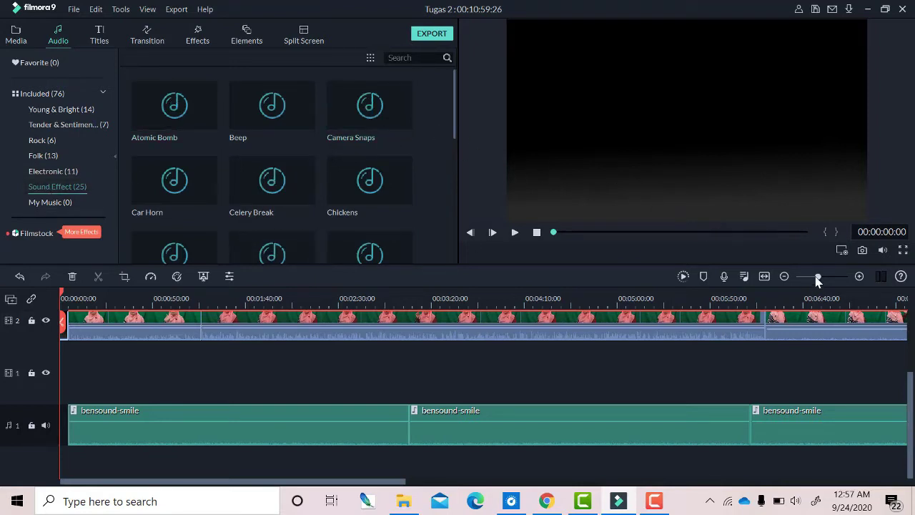
{"action": "left_click_drag", "start_coordinate": [819, 278], "coordinate": [829, 278]}
{"action": "mouse_move", "coordinate": [390, 141]}
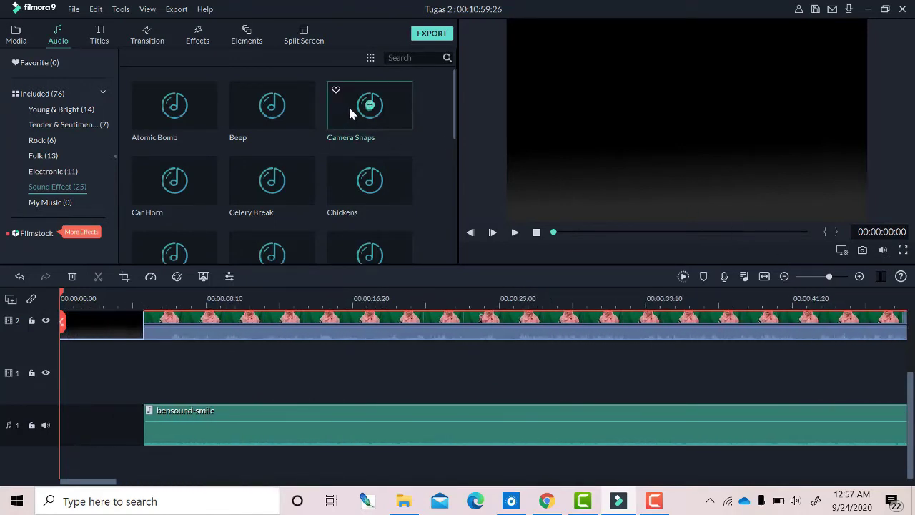
{"action": "left_click_drag", "start_coordinate": [351, 113], "coordinate": [77, 440]}
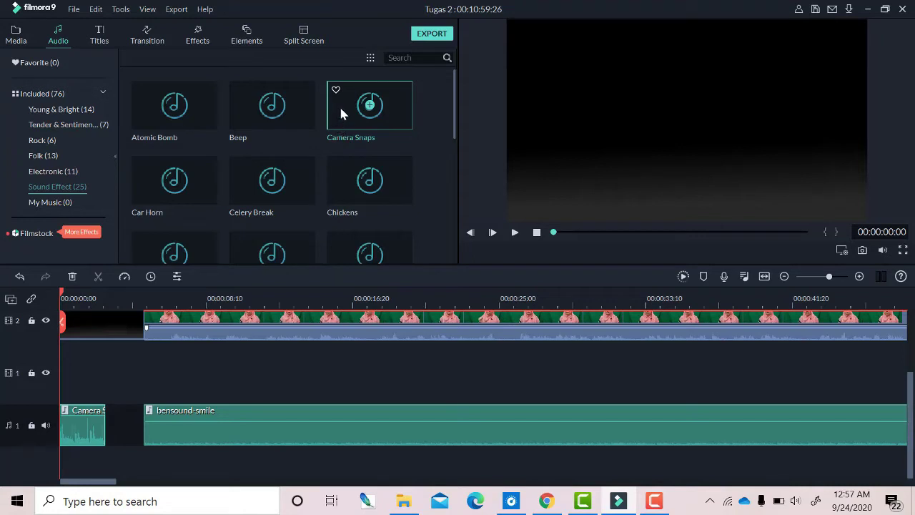
{"action": "left_click_drag", "start_coordinate": [340, 108], "coordinate": [113, 437]}
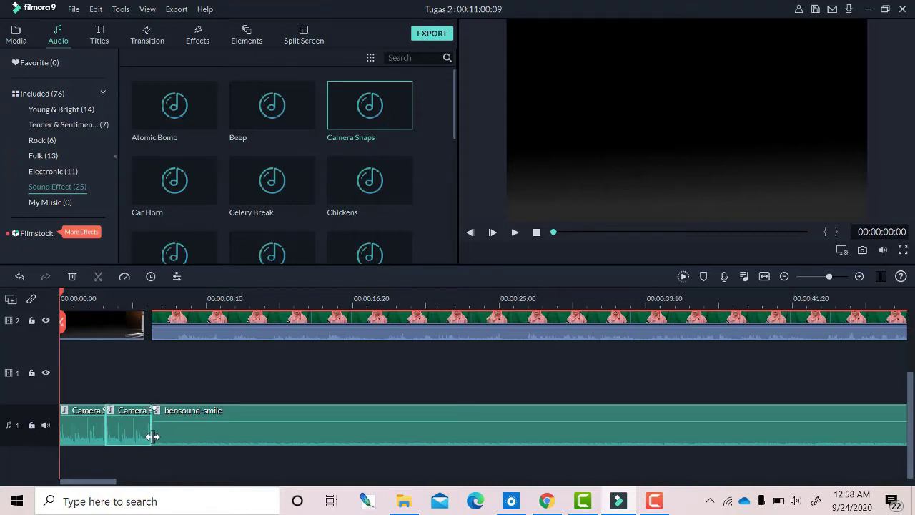
Step: Shift the second Camera Snaps clip back to end with the intro clip, and delete the leftover audio fragment before bensound-smile
{"action": "left_click_drag", "start_coordinate": [148, 427], "coordinate": [145, 429]}
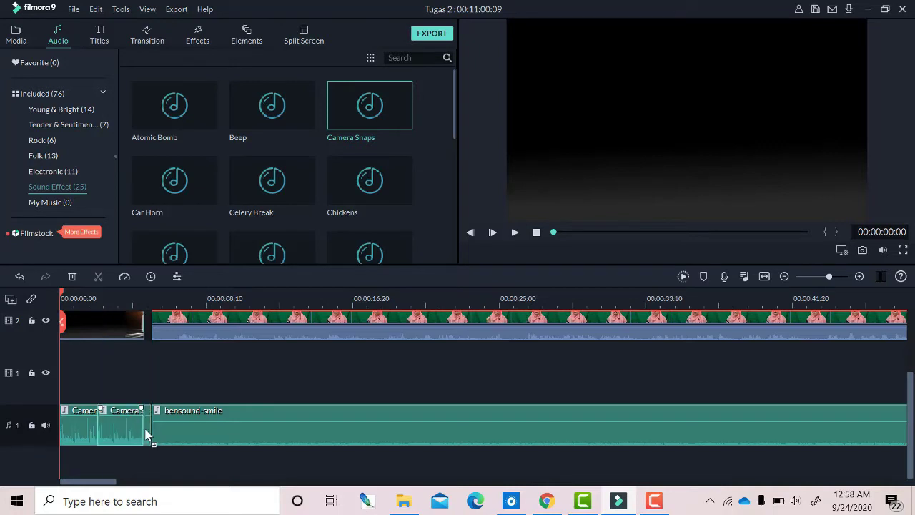
{"action": "left_click", "coordinate": [177, 374]}
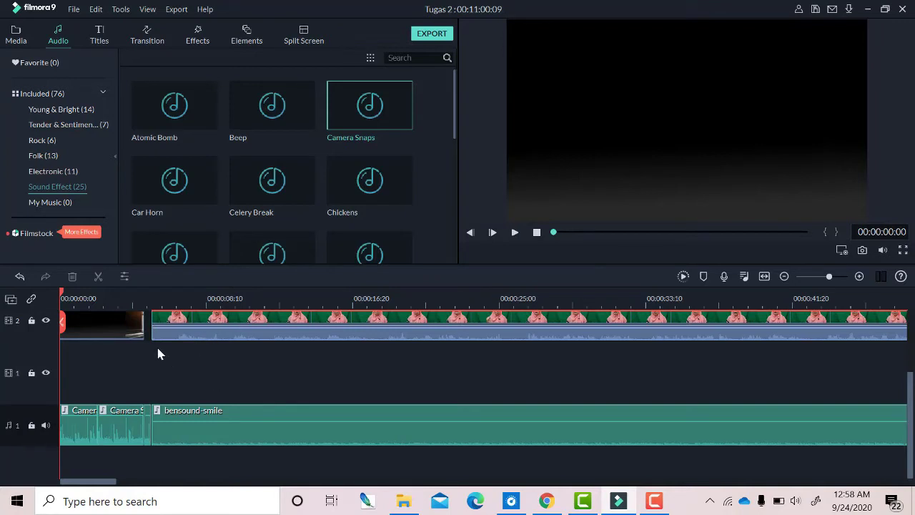
{"action": "left_click", "coordinate": [148, 432]}
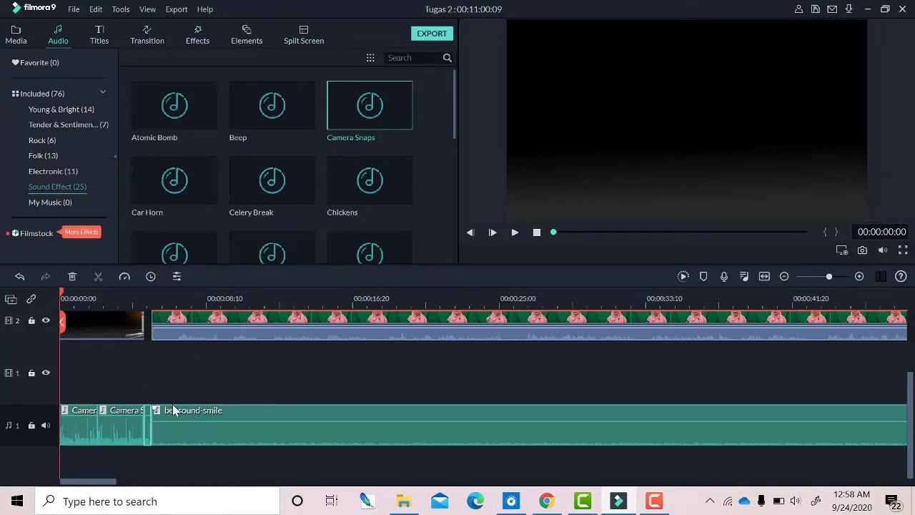
{"action": "left_click", "coordinate": [73, 276]}
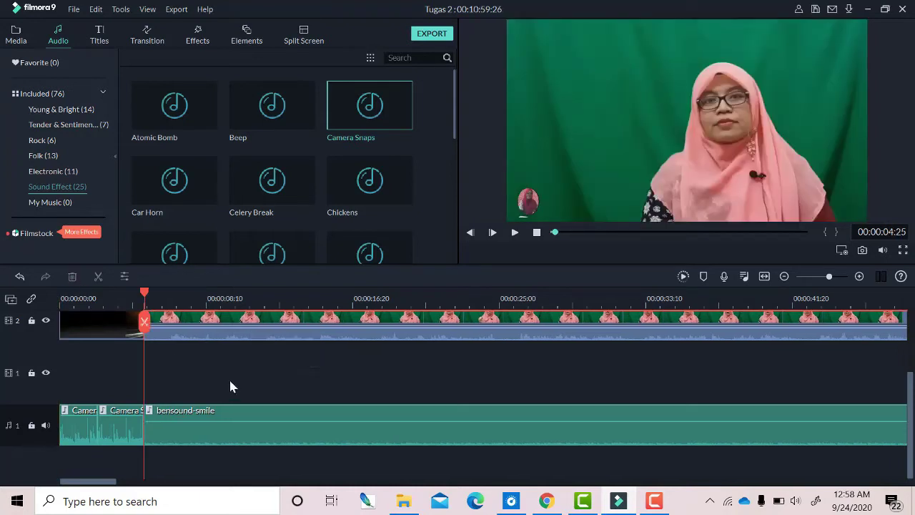
Step: Play the project from the beginning and pause at about 00:00:10:20 to check the opening sound effects
{"action": "left_click", "coordinate": [537, 233]}
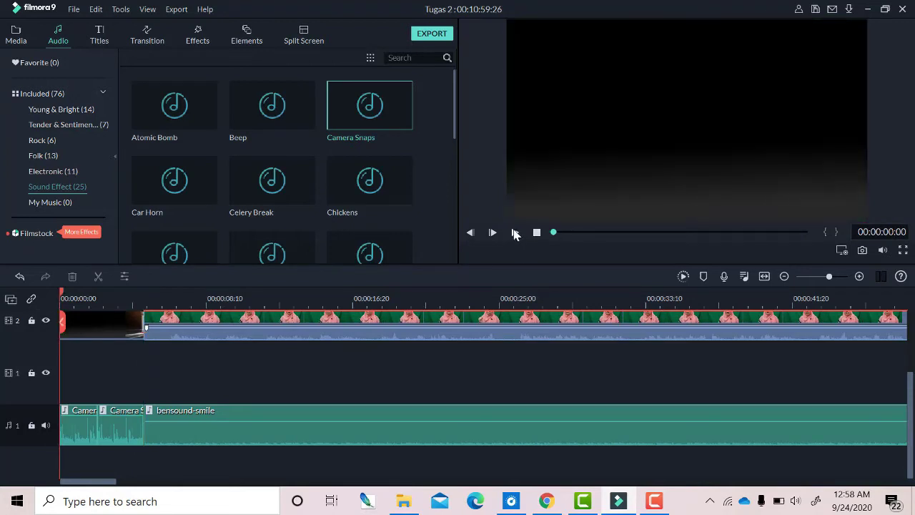
{"action": "key", "text": "space"}
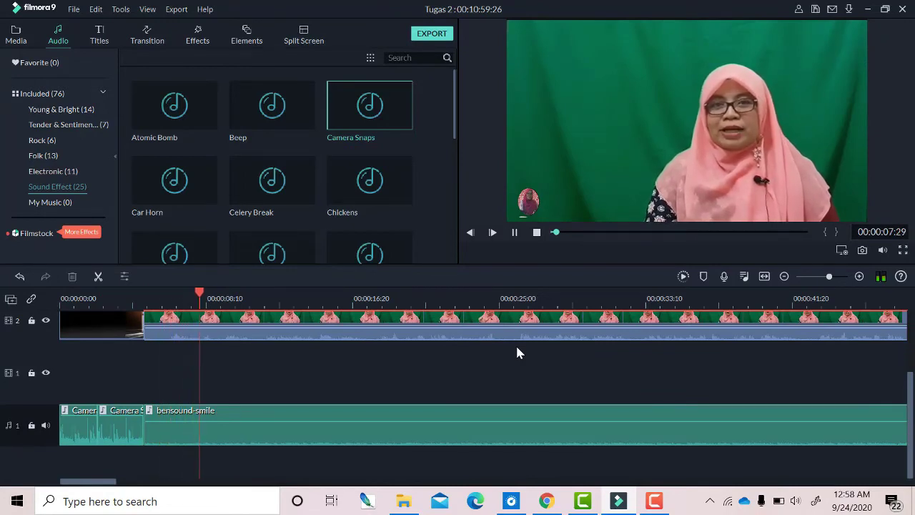
{"action": "left_click", "coordinate": [514, 234]}
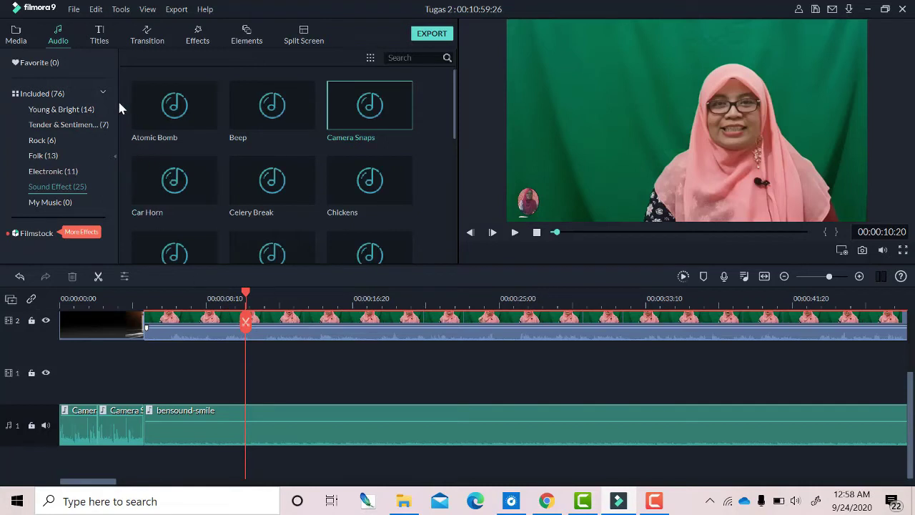
Step: Place the bg 1 image on video track 1, aligned with the start of the first talking-head clip
{"action": "left_click", "coordinate": [14, 37]}
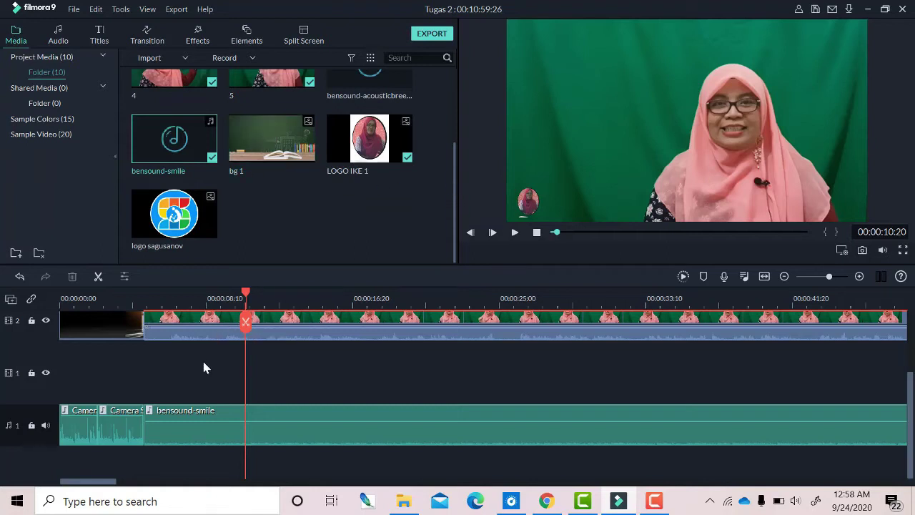
{"action": "left_click", "coordinate": [248, 295]}
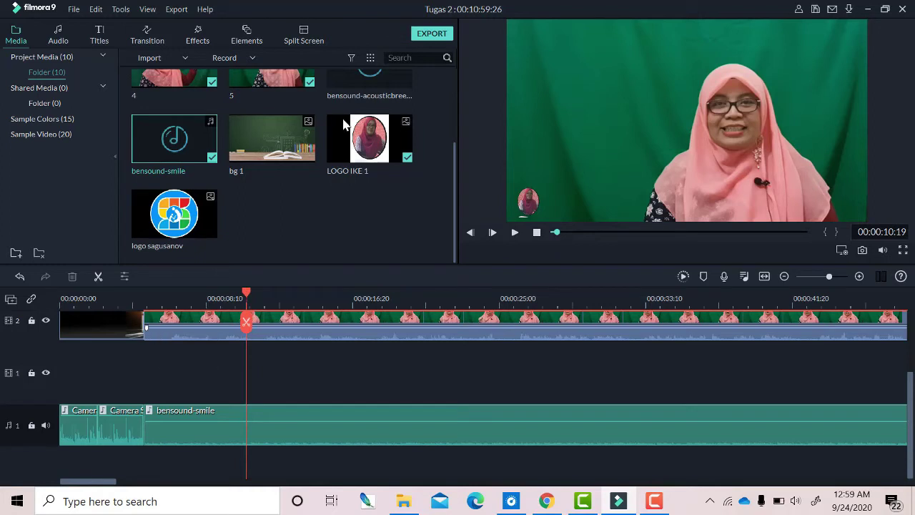
{"action": "left_click_drag", "start_coordinate": [252, 139], "coordinate": [155, 377]}
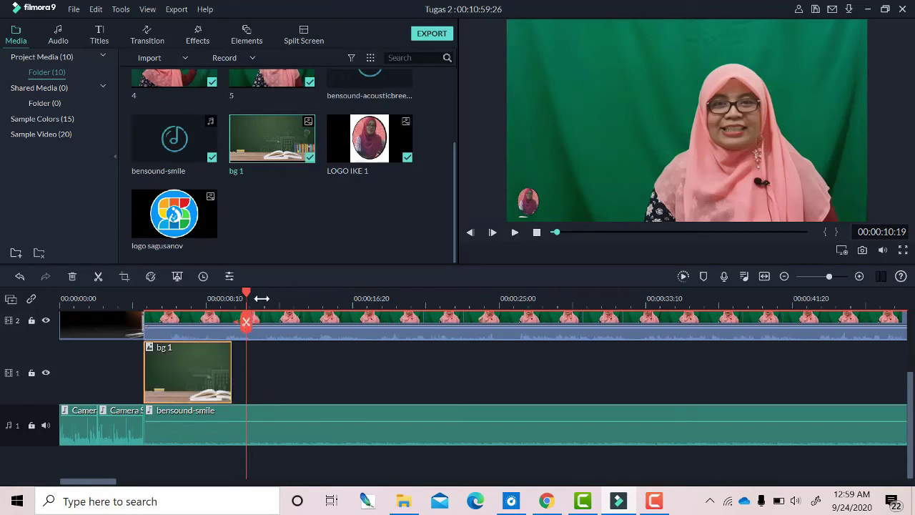
{"action": "left_click", "coordinate": [537, 233]}
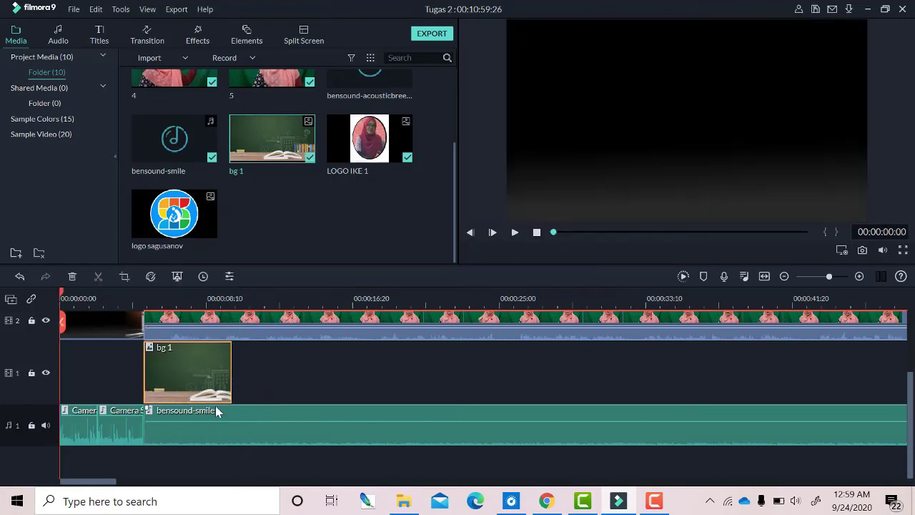
Step: Extend the bg 1 clip on video track 1 to the end of the talking-head video and the music
{"action": "left_click_drag", "start_coordinate": [231, 367], "coordinate": [828, 361]}
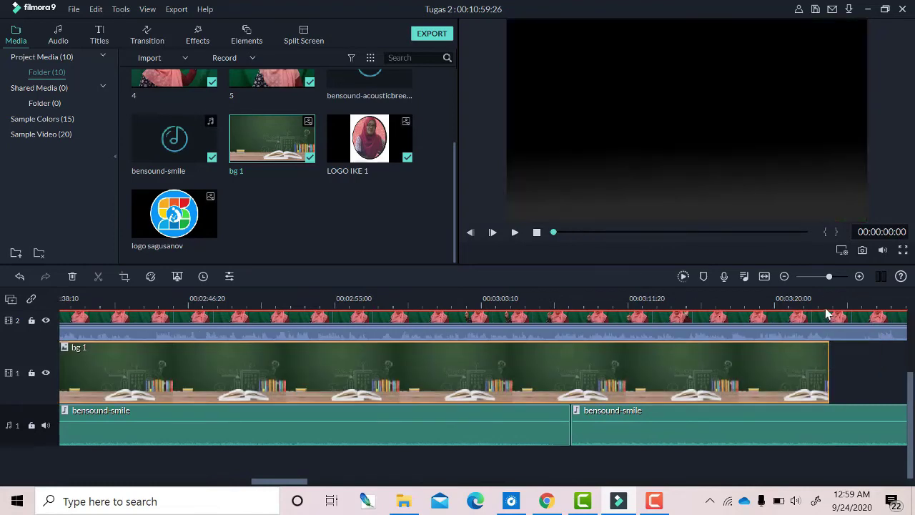
{"action": "left_click_drag", "start_coordinate": [830, 278], "coordinate": [814, 278]}
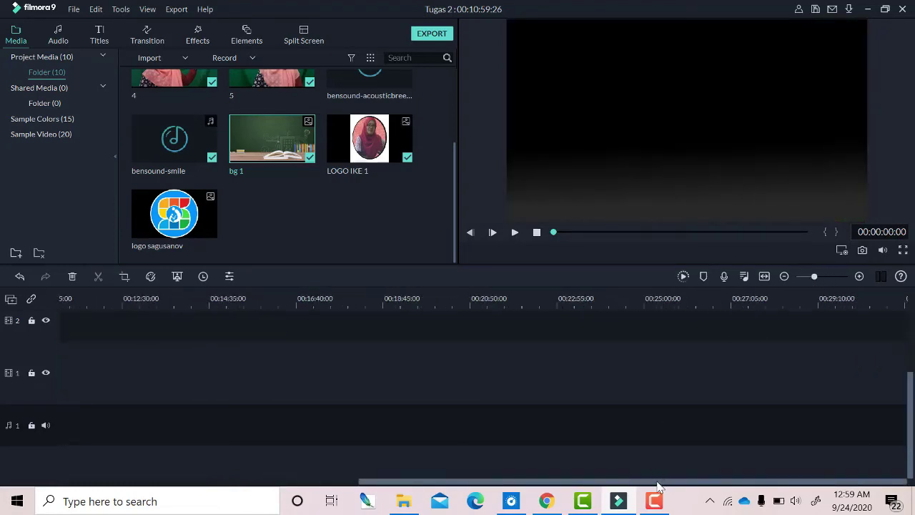
{"action": "left_click_drag", "start_coordinate": [658, 486], "coordinate": [401, 462]}
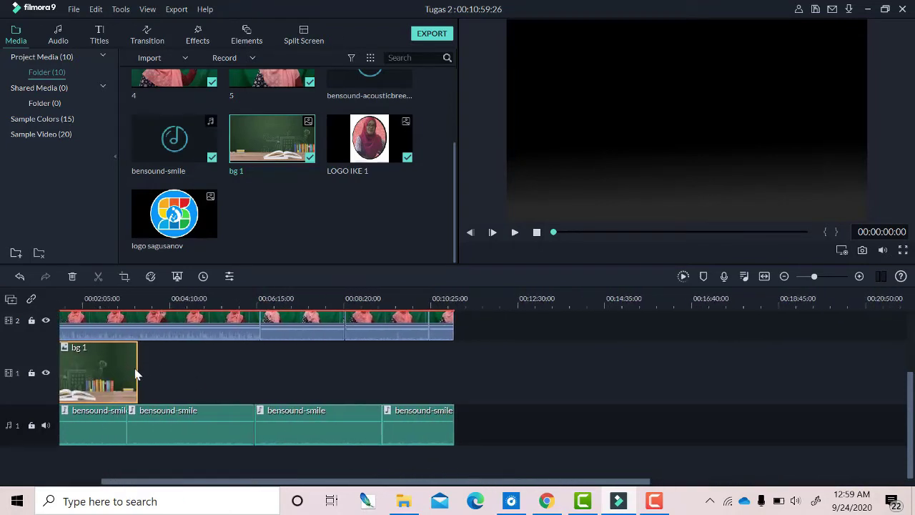
{"action": "left_click_drag", "start_coordinate": [136, 364], "coordinate": [451, 360]}
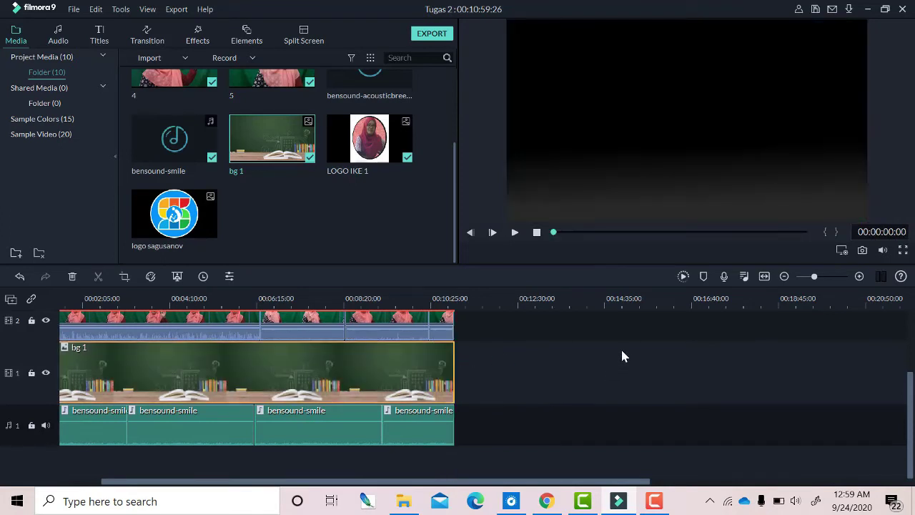
{"action": "left_click", "coordinate": [622, 347]}
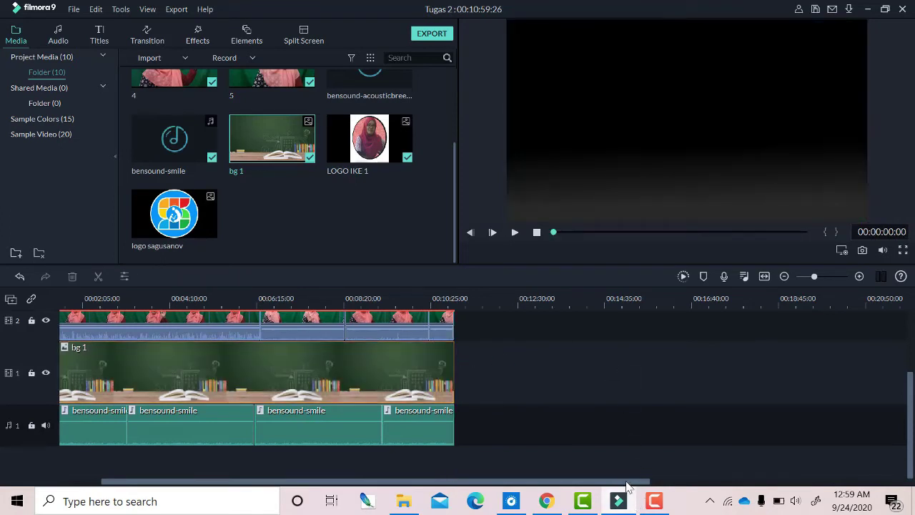
{"action": "left_click_drag", "start_coordinate": [627, 483], "coordinate": [215, 482]}
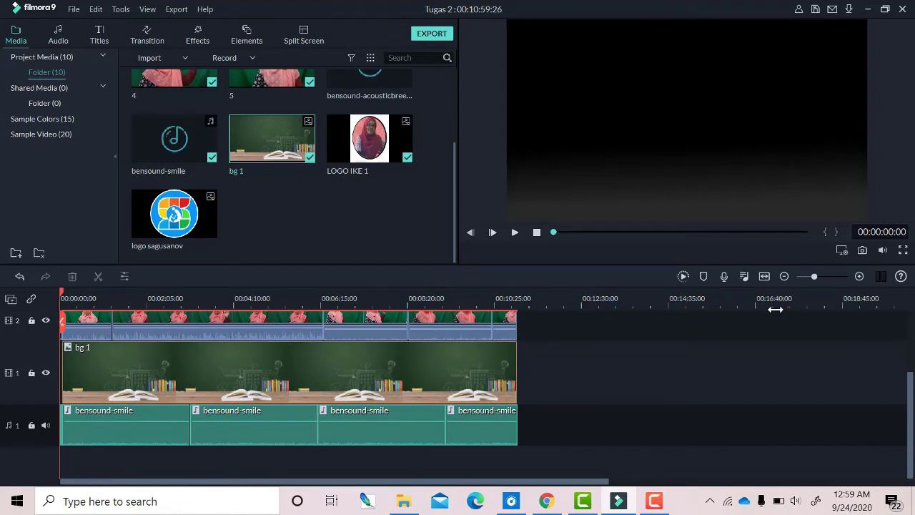
Step: Play the opening intro, stop it, and move the playhead to 00:00:07:04 within the first talking-head clip
{"action": "left_click_drag", "start_coordinate": [815, 277], "coordinate": [819, 277]}
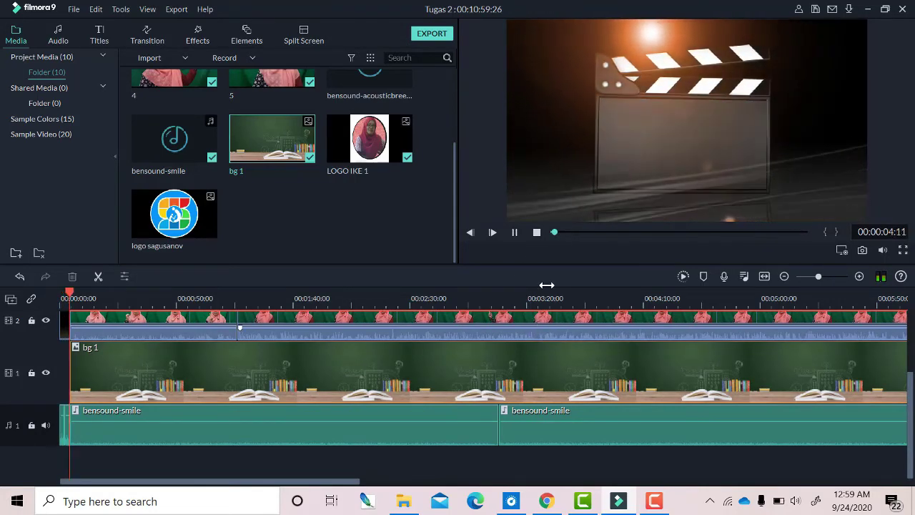
{"action": "left_click", "coordinate": [536, 232]}
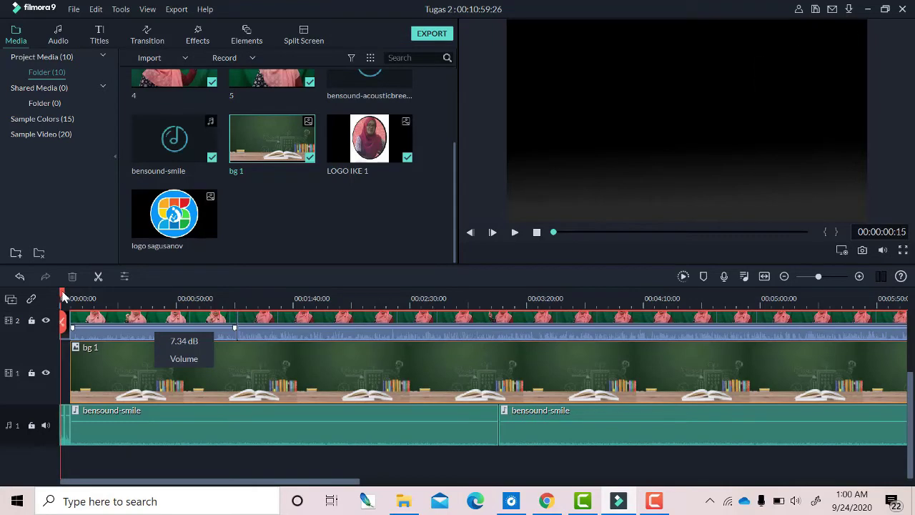
{"action": "left_click_drag", "start_coordinate": [63, 296], "coordinate": [78, 299]}
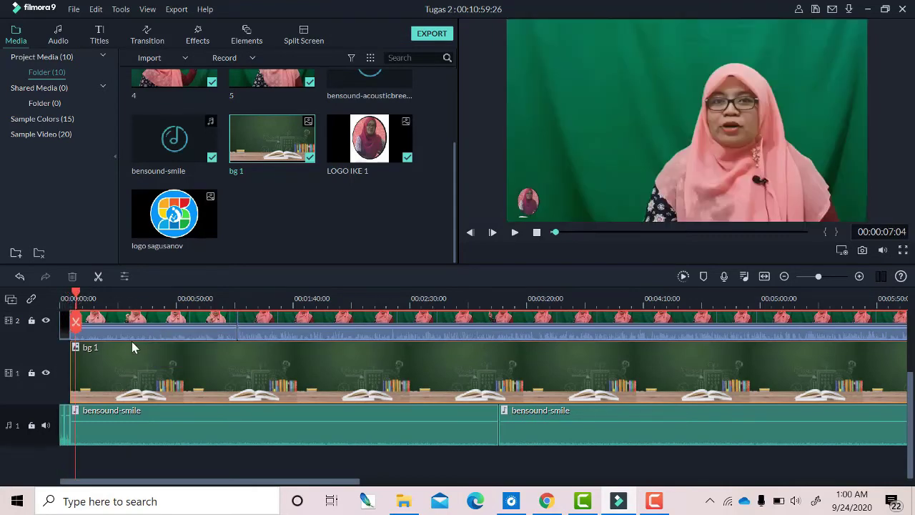
Step: Enable Chroma Key with the green key color in the video settings of talking-head clip 1 on video track 2
{"action": "left_click", "coordinate": [126, 323]}
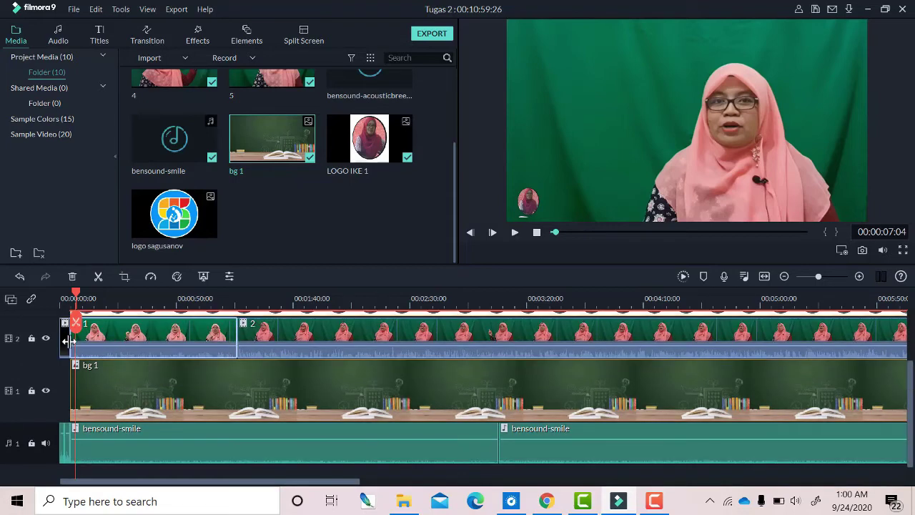
{"action": "double_click", "coordinate": [98, 338]}
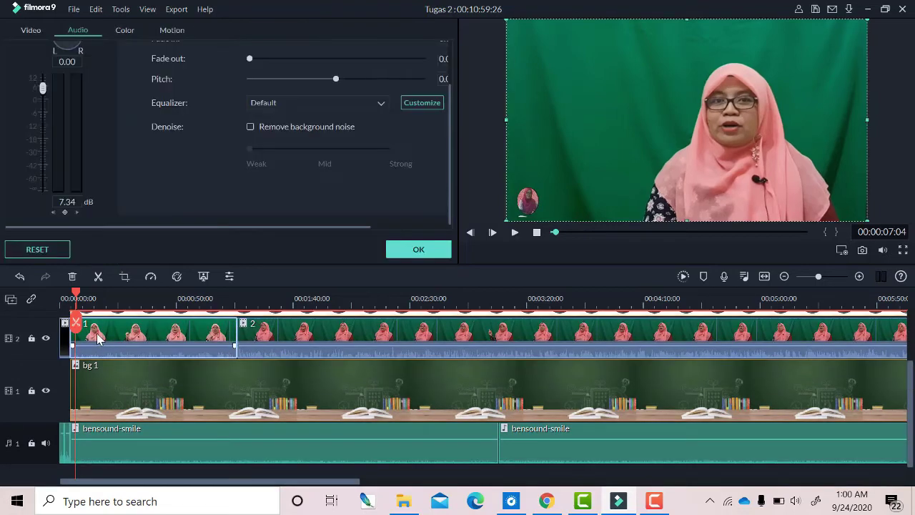
{"action": "left_click", "coordinate": [32, 30]}
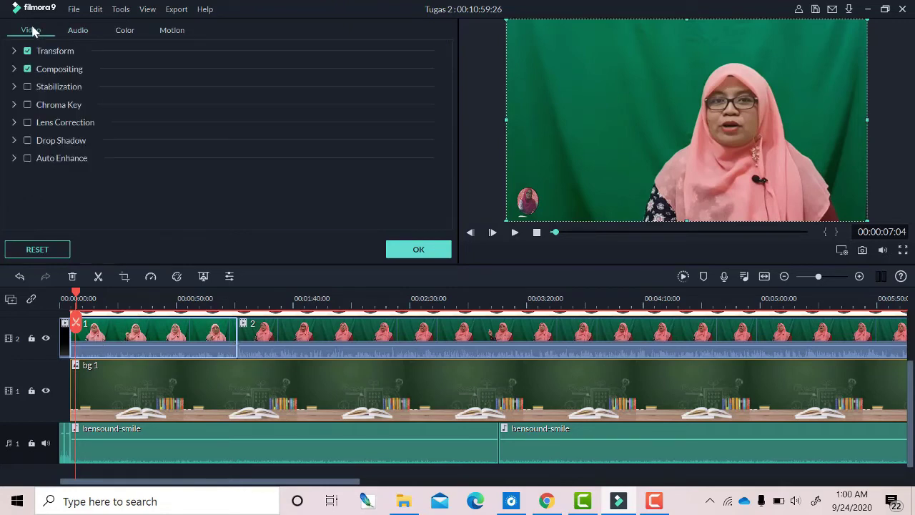
{"action": "left_click", "coordinate": [27, 105]}
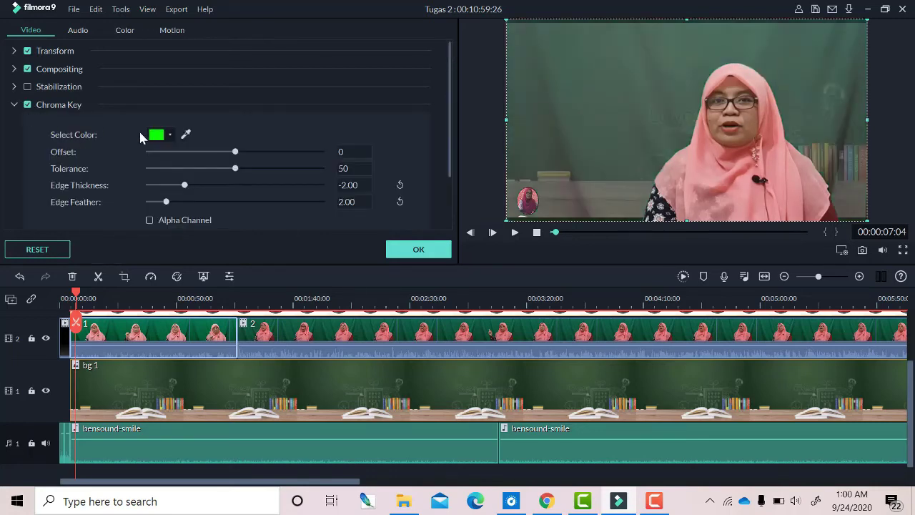
{"action": "left_click", "coordinate": [28, 105]}
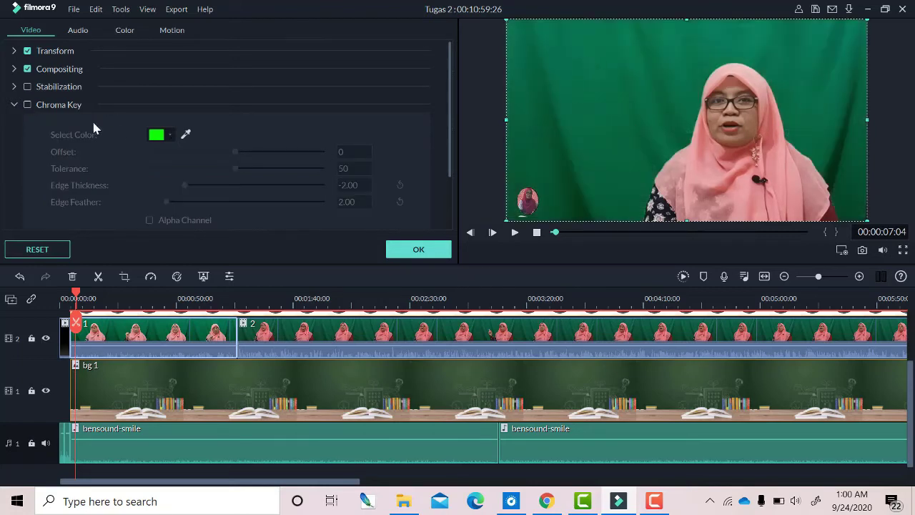
{"action": "left_click", "coordinate": [28, 105]}
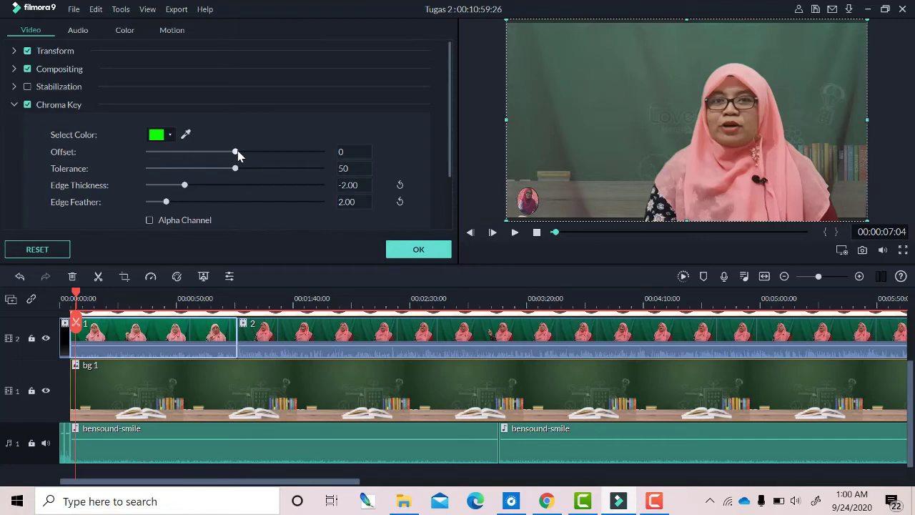
Step: Set clip 1's Chroma Key offset to 35 and play a few seconds to check the keyed background
{"action": "left_click_drag", "start_coordinate": [242, 152], "coordinate": [267, 153]}
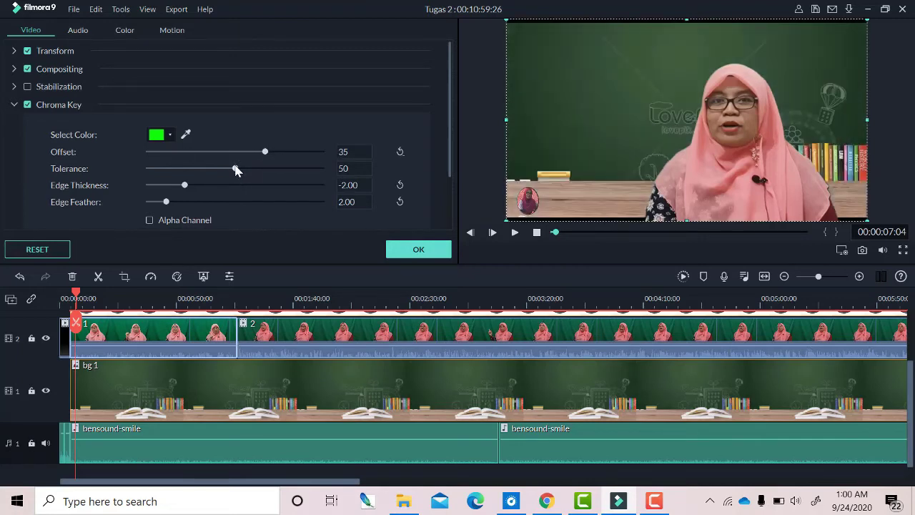
{"action": "left_click_drag", "start_coordinate": [236, 169], "coordinate": [235, 168]}
{"action": "left_click", "coordinate": [515, 235]}
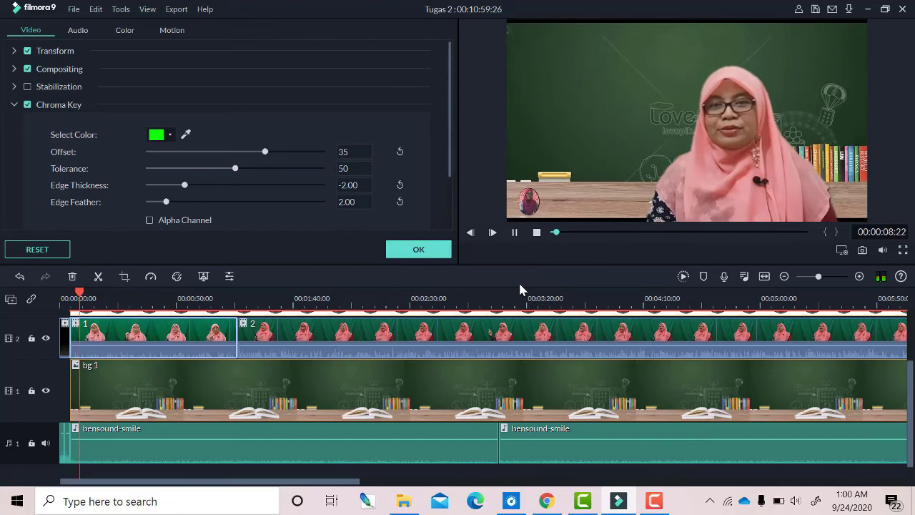
{"action": "left_click", "coordinate": [515, 234]}
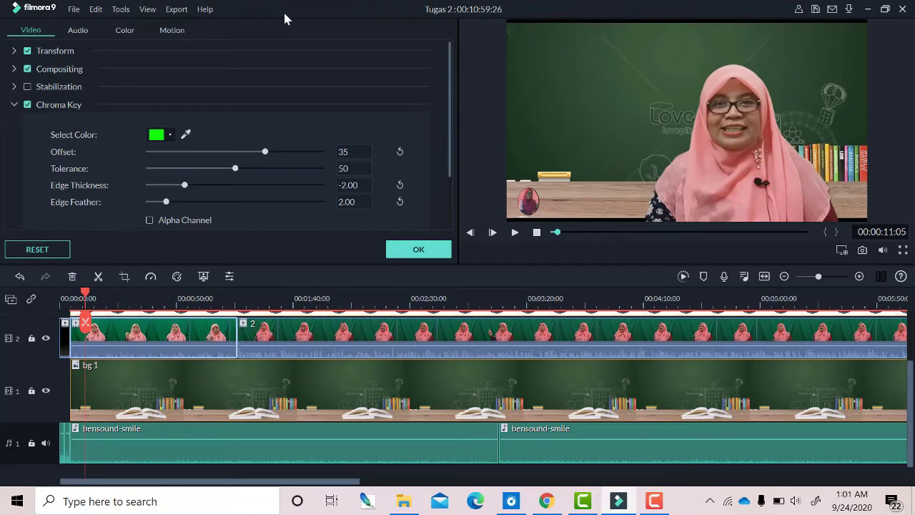
Step: Scale talking-head clip 1 to 100.69% in its Transform settings and play a few seconds to check the framing
{"action": "left_click", "coordinate": [52, 54]}
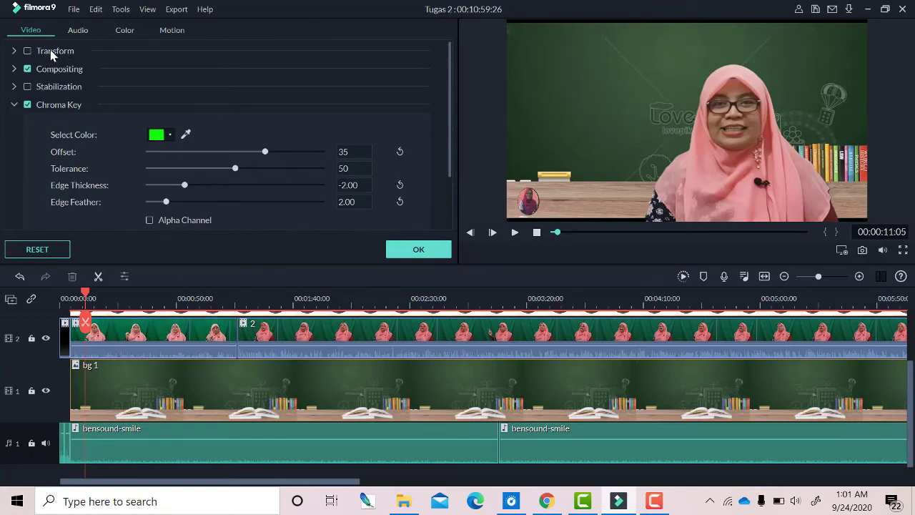
{"action": "left_click", "coordinate": [52, 54]}
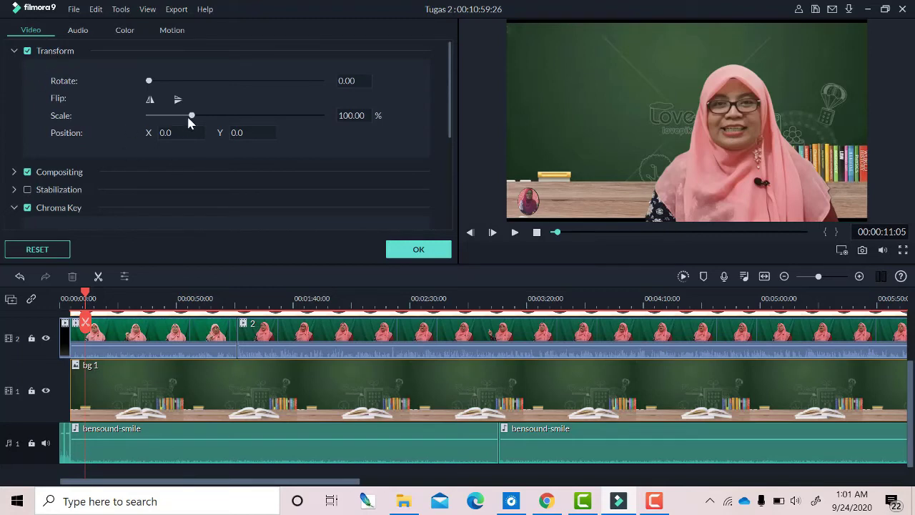
{"action": "mouse_move", "coordinate": [191, 116]}
{"action": "left_mouse_down"}
{"action": "mouse_move", "coordinate": [233, 118]}
{"action": "mouse_move", "coordinate": [193, 128]}
{"action": "left_mouse_up"}
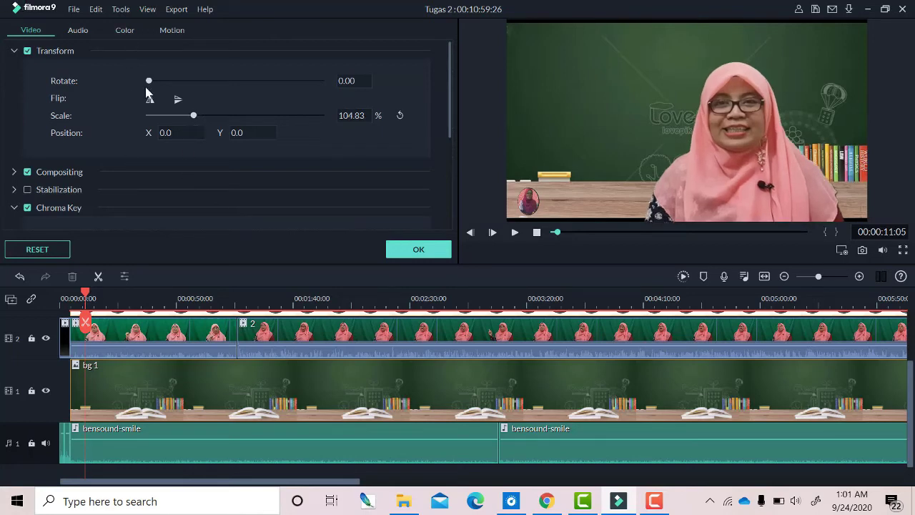
{"action": "left_click_drag", "start_coordinate": [193, 119], "coordinate": [187, 120]}
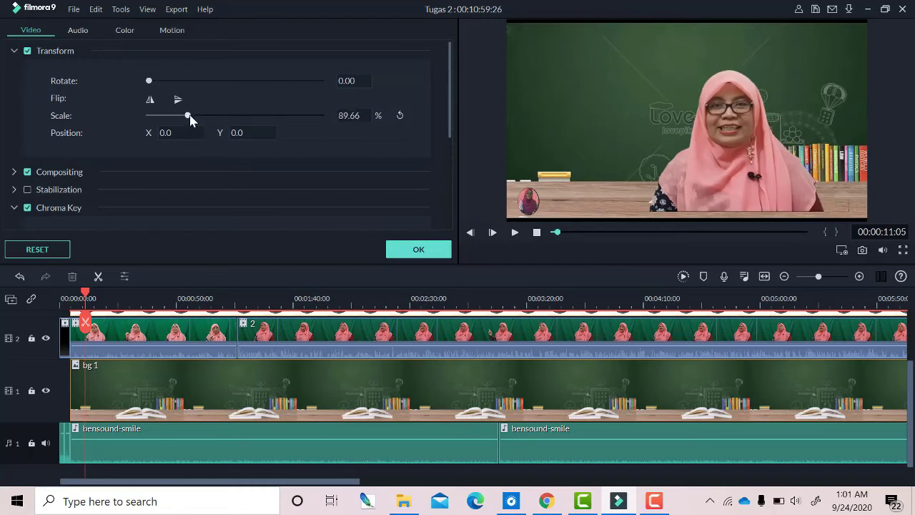
{"action": "left_click_drag", "start_coordinate": [192, 120], "coordinate": [195, 120]}
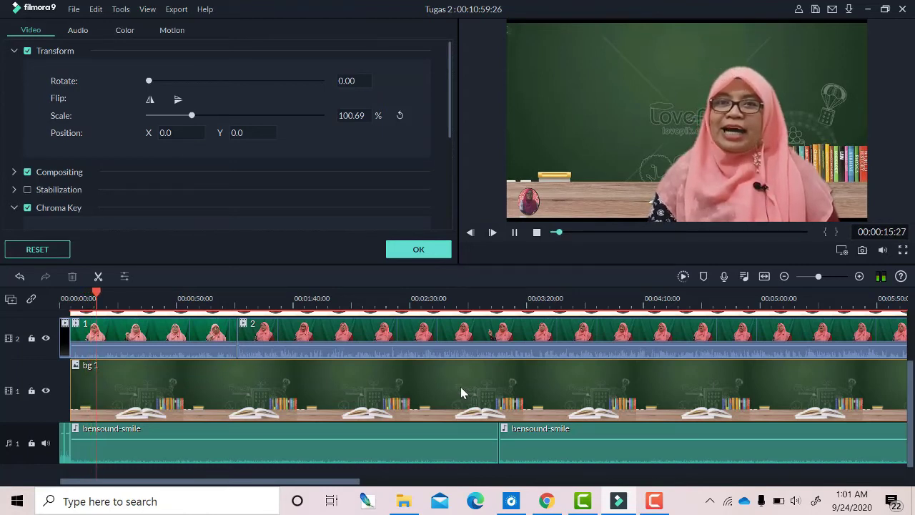
{"action": "left_click", "coordinate": [516, 232]}
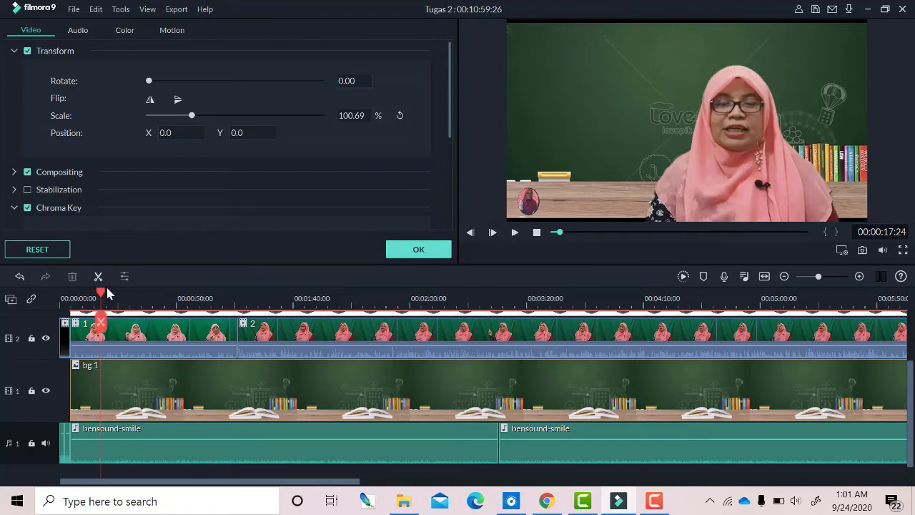
Step: Move the playhead to 00:01:21:18 and enable Chroma Key in the video settings of talking-head clip 2
{"action": "left_click_drag", "start_coordinate": [104, 291], "coordinate": [250, 322]}
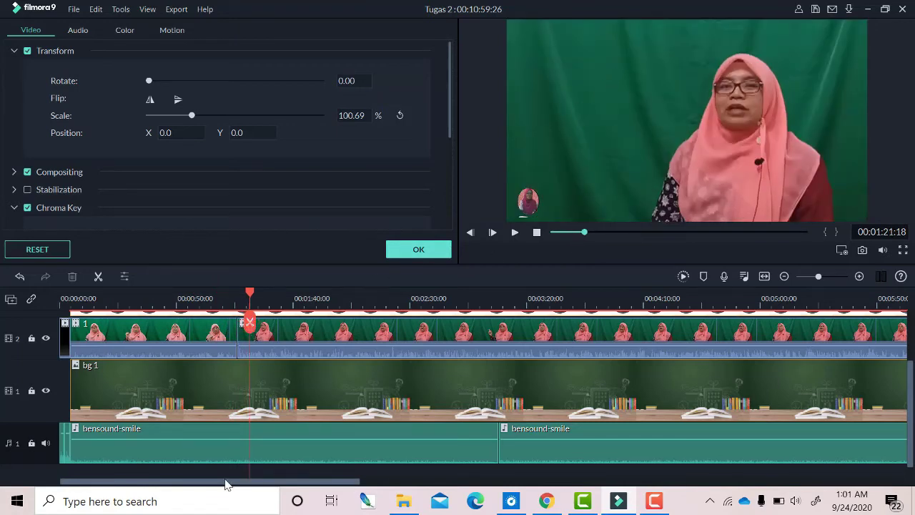
{"action": "right_click", "coordinate": [254, 336]}
{"action": "left_click", "coordinate": [280, 339]}
{"action": "left_click", "coordinate": [279, 339]}
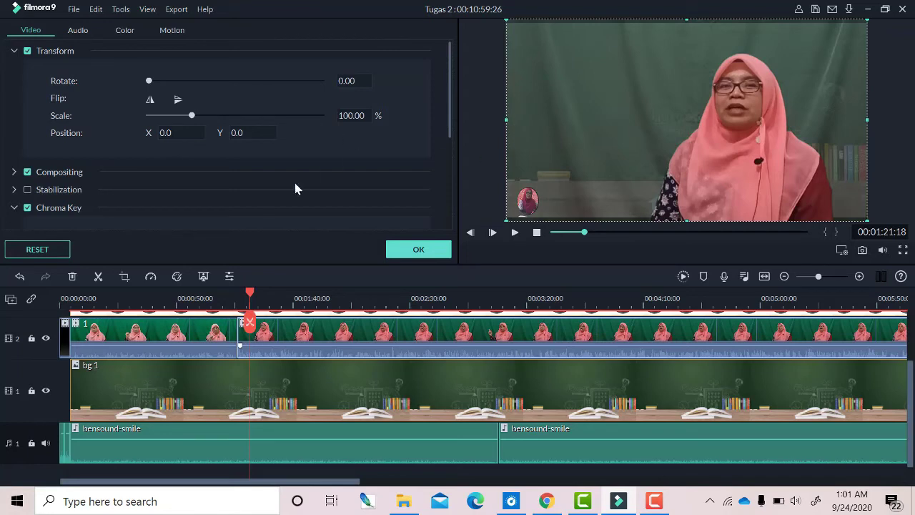
Step: Set clip 2's Chroma Key offset to 27 with tolerance at 50 and play a few seconds to check the keying
{"action": "scroll", "coordinate": [122, 194], "scroll_direction": "down", "scroll_amount": 2}
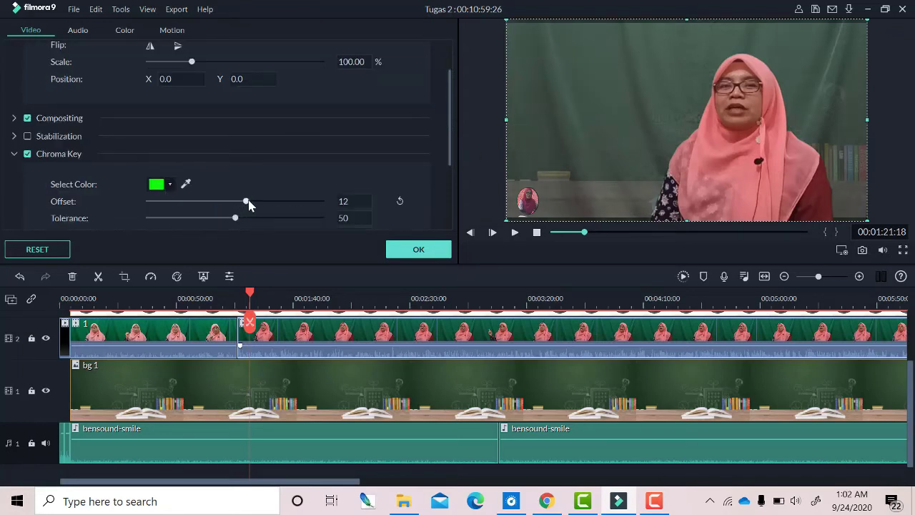
{"action": "left_click_drag", "start_coordinate": [249, 205], "coordinate": [256, 206]}
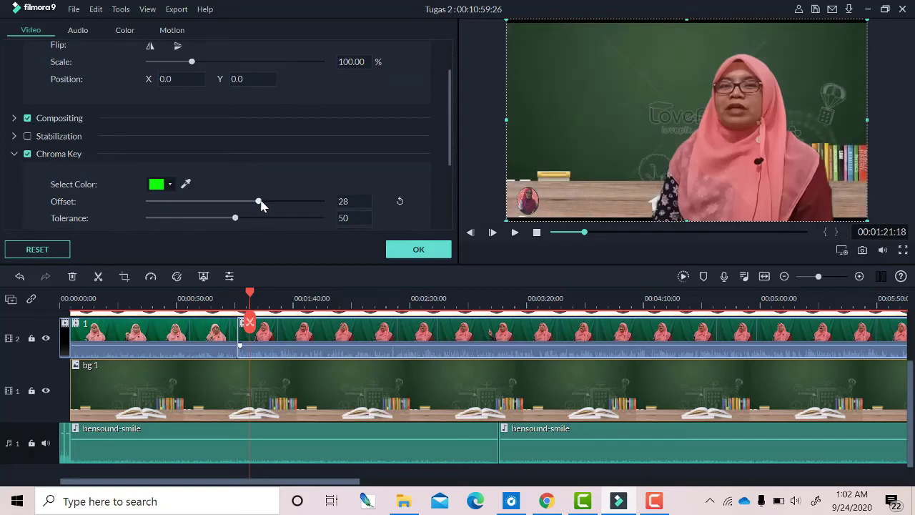
{"action": "left_click_drag", "start_coordinate": [261, 205], "coordinate": [258, 205]}
{"action": "left_click_drag", "start_coordinate": [241, 218], "coordinate": [238, 218]}
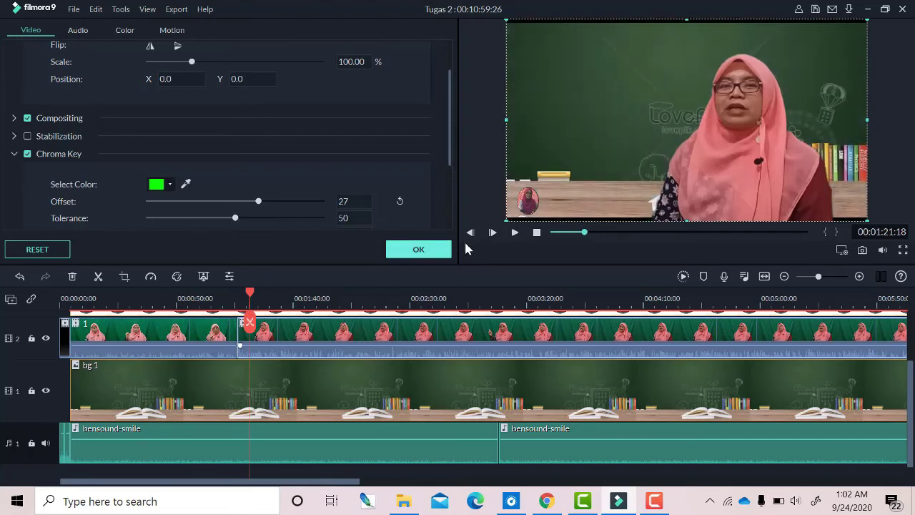
{"action": "left_click", "coordinate": [514, 232]}
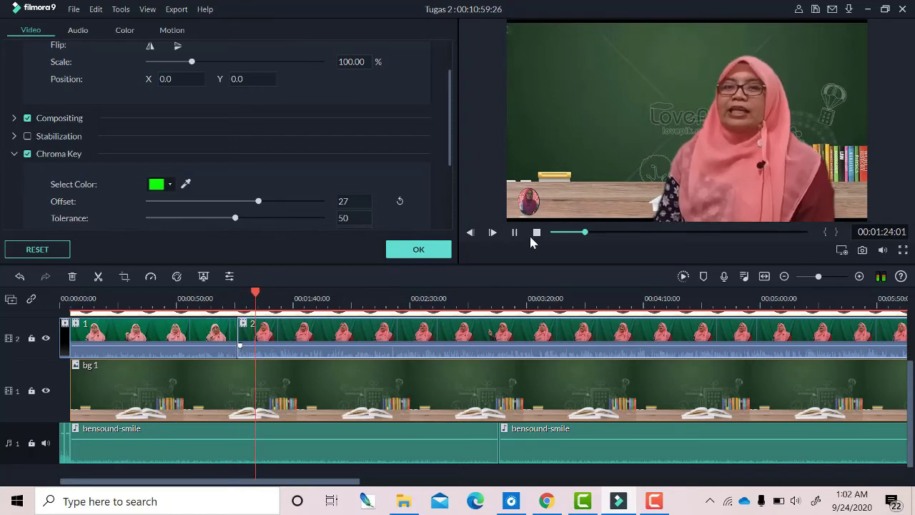
{"action": "left_click", "coordinate": [515, 236]}
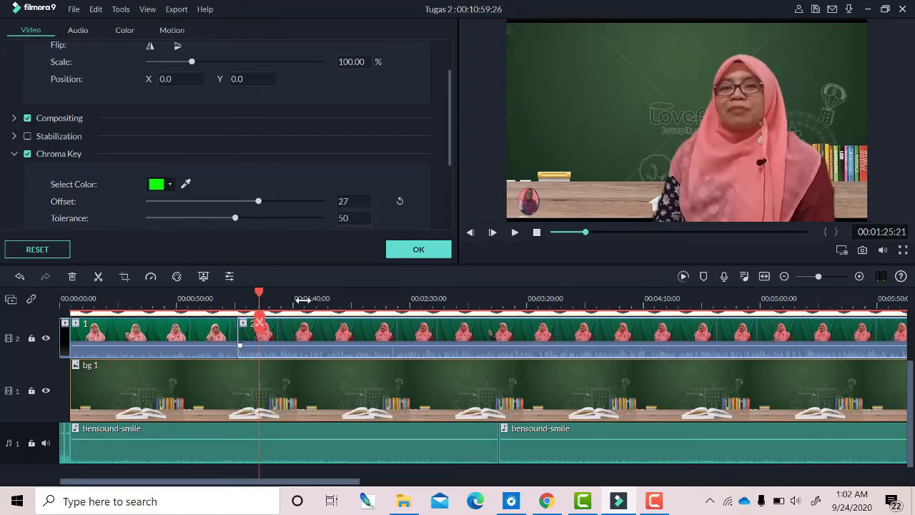
Step: Confirm clip 2's settings and enable Chroma Key on talking-head clip 3, with the playhead at 00:06:30:16
{"action": "left_click_drag", "start_coordinate": [264, 295], "coordinate": [712, 344]}
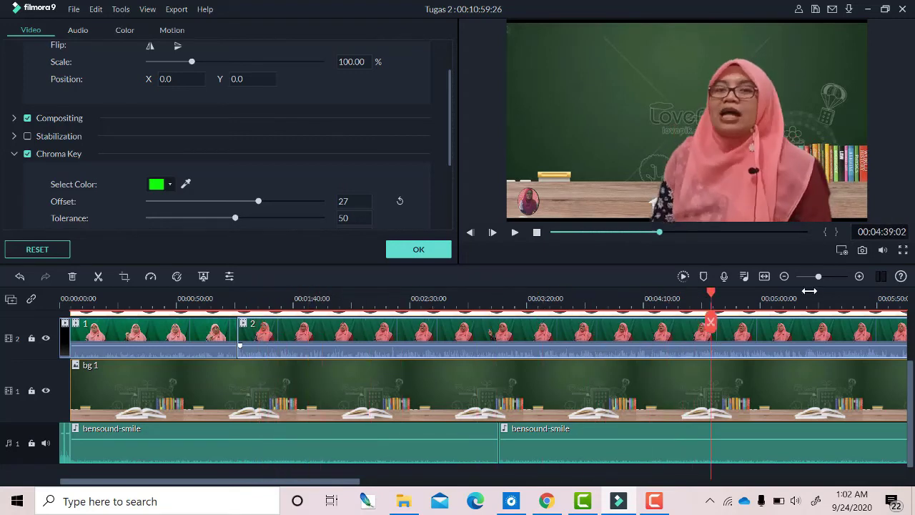
{"action": "left_click_drag", "start_coordinate": [821, 279], "coordinate": [815, 277]}
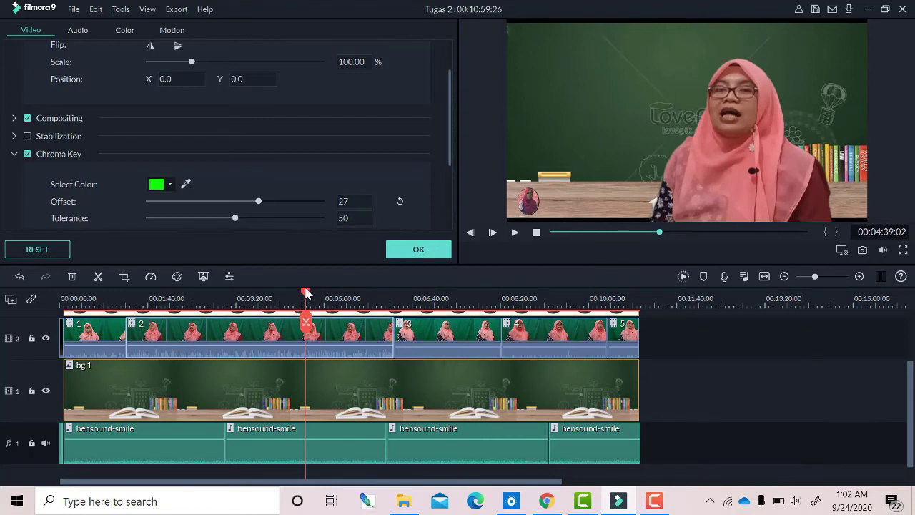
{"action": "left_click_drag", "start_coordinate": [306, 294], "coordinate": [407, 307]}
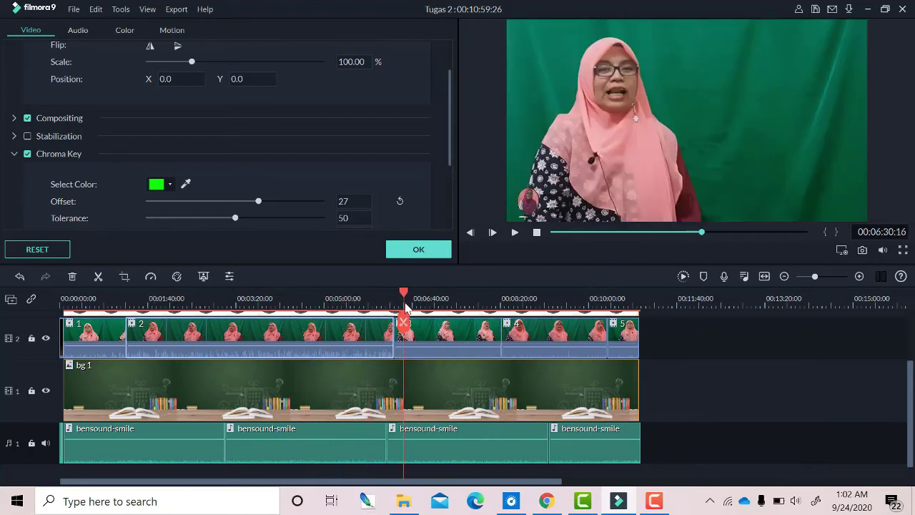
{"action": "left_click", "coordinate": [438, 253]}
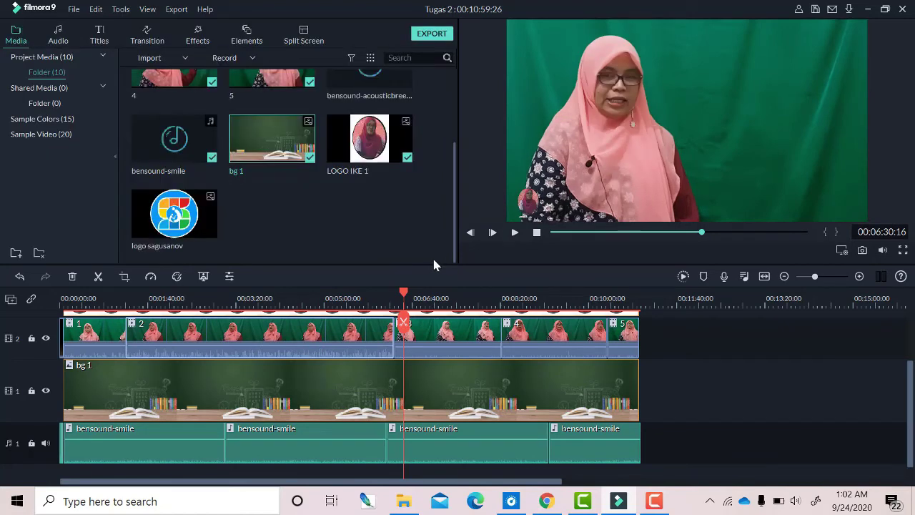
{"action": "double_click", "coordinate": [438, 336]}
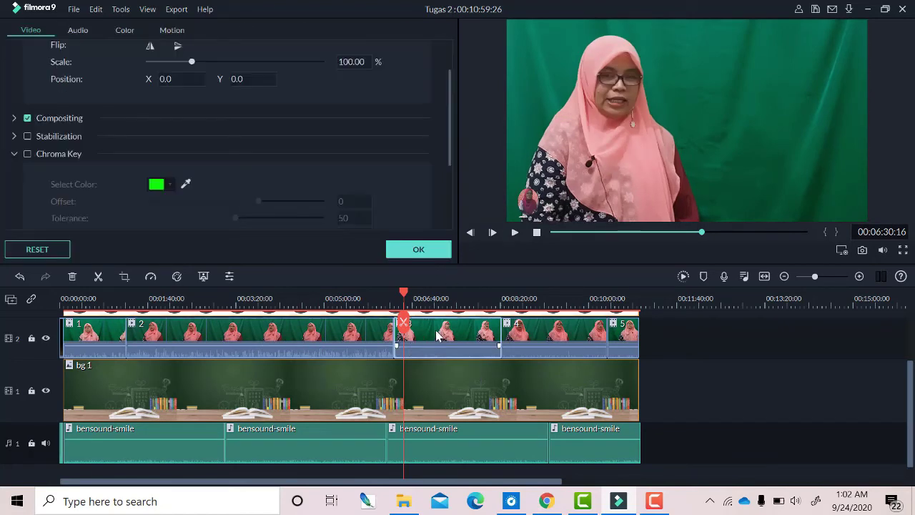
{"action": "left_click", "coordinate": [27, 154]}
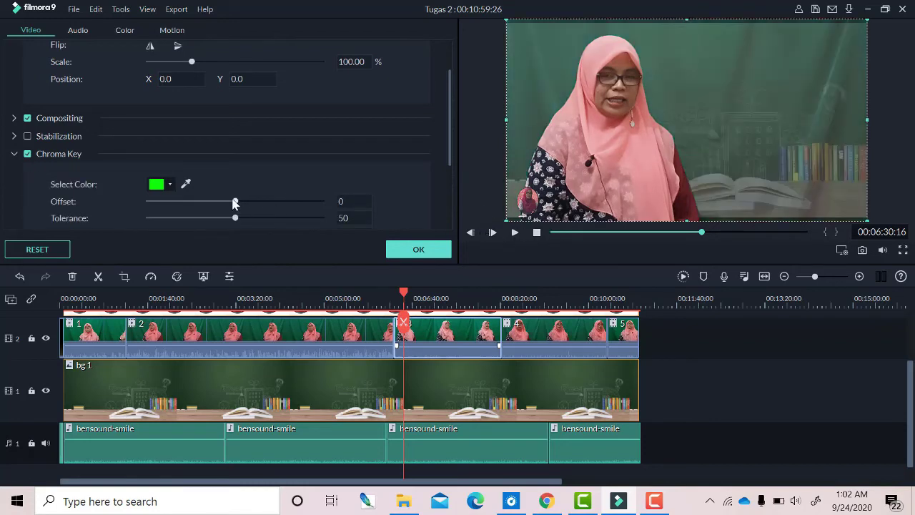
Step: Try a Chroma Key offset of 56 on clip 3 with tolerances of 71 and 50, and play the result
{"action": "left_click_drag", "start_coordinate": [235, 202], "coordinate": [286, 204]}
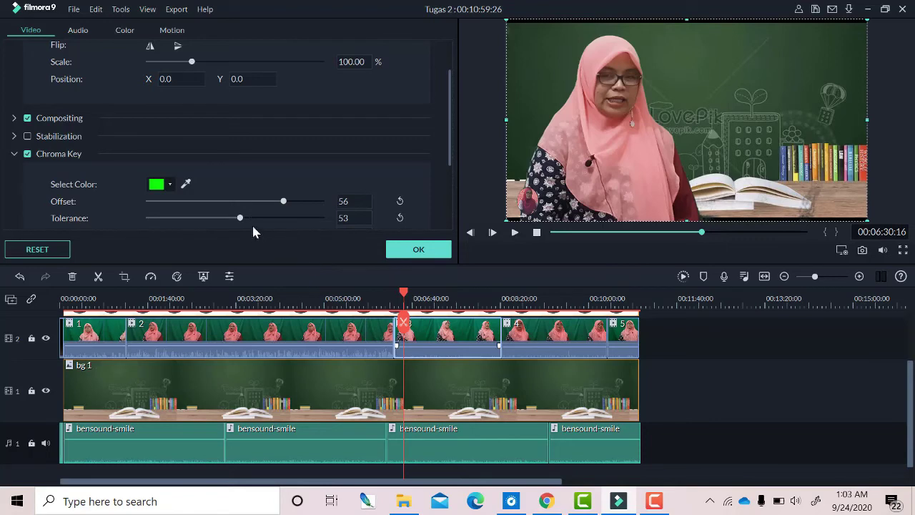
{"action": "left_click_drag", "start_coordinate": [241, 219], "coordinate": [274, 225]}
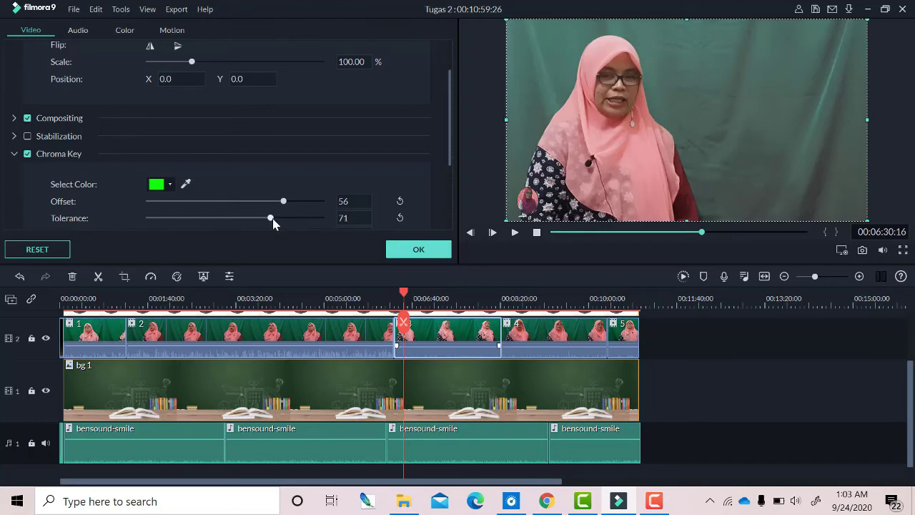
{"action": "left_click_drag", "start_coordinate": [273, 221], "coordinate": [237, 221]}
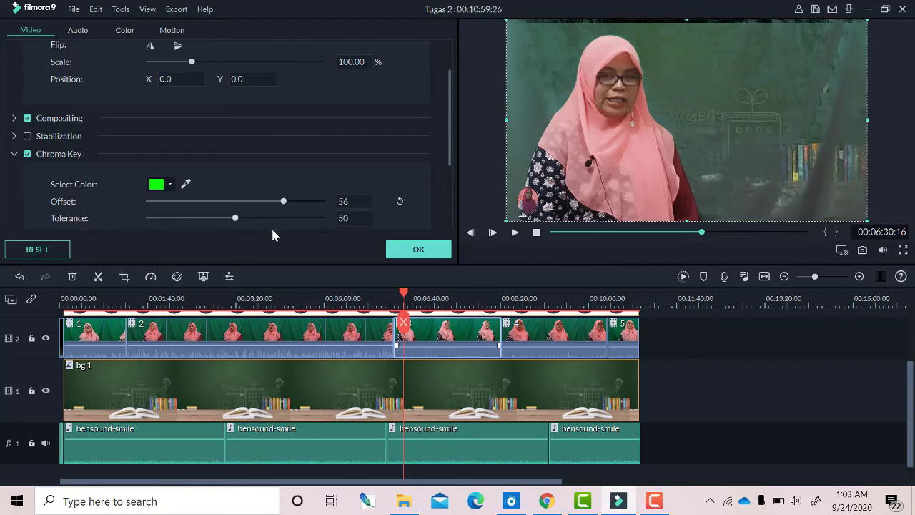
{"action": "left_click", "coordinate": [515, 232]}
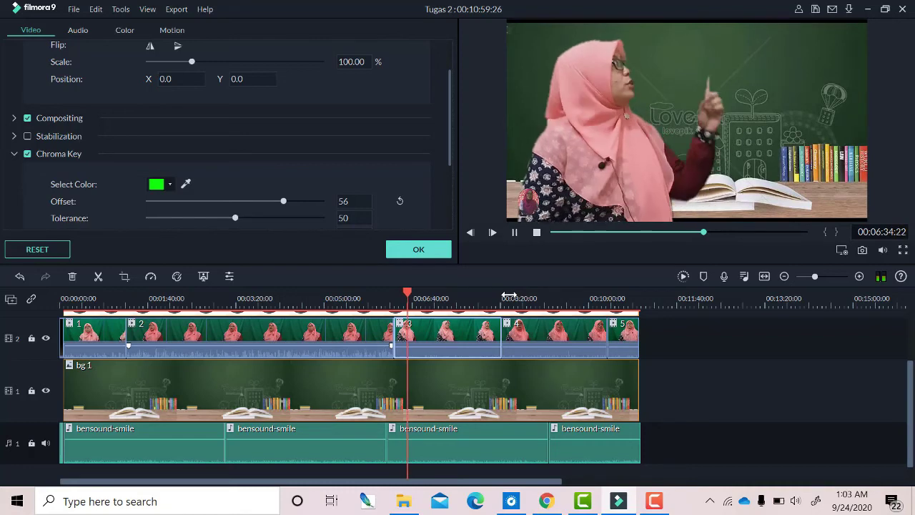
Step: Confirm and reopen clip 3's video settings, pause the preview, and set its Chroma Key offset to 41
{"action": "left_click", "coordinate": [402, 250]}
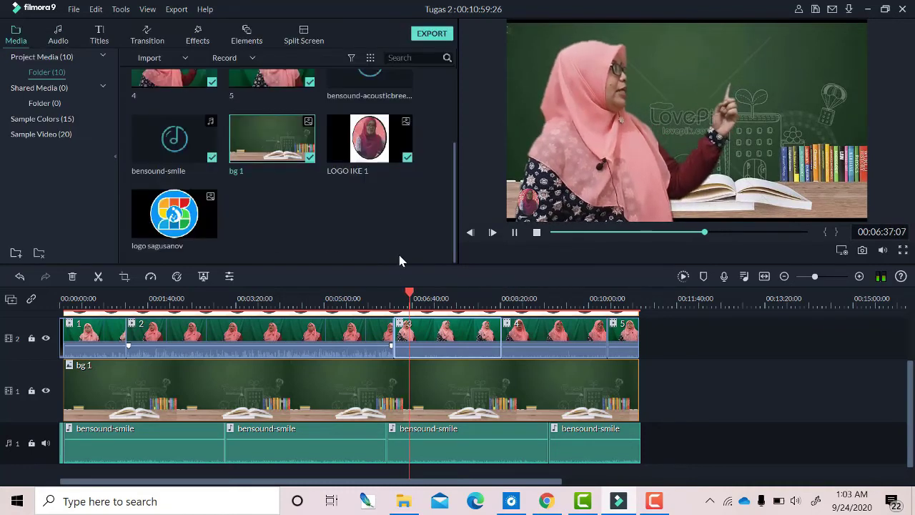
{"action": "double_click", "coordinate": [431, 342]}
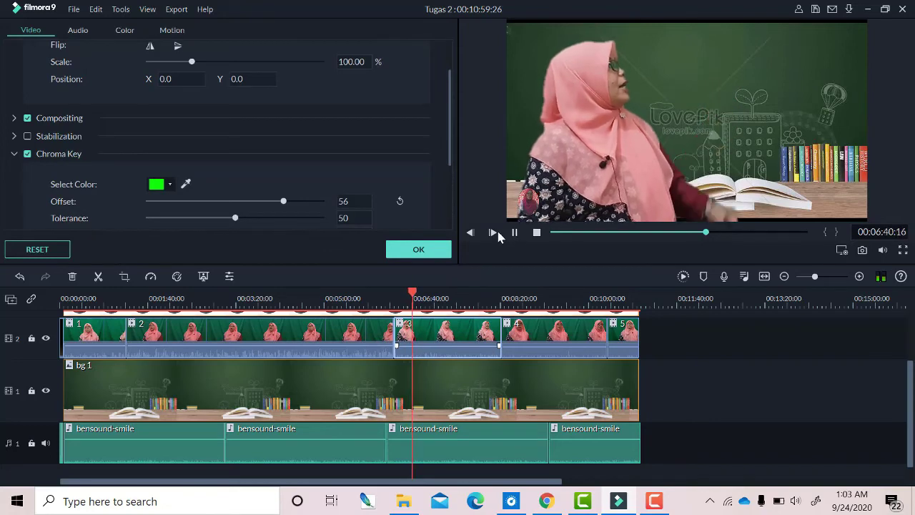
{"action": "left_click_drag", "start_coordinate": [283, 206], "coordinate": [272, 206]}
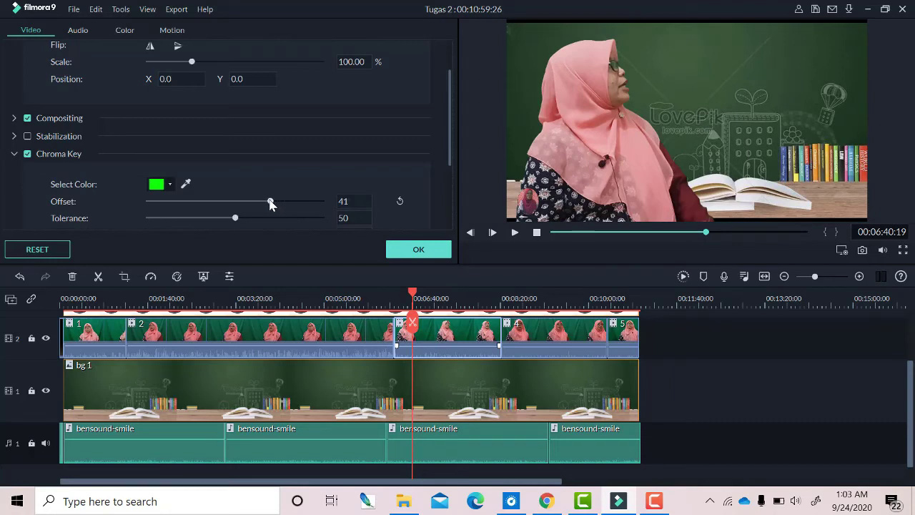
{"action": "left_click_drag", "start_coordinate": [235, 218], "coordinate": [238, 218]}
Step: Scale clip 3 to 71.72% and reposition it at about X -60.6, Y -51.1 beside the open book
{"action": "scroll", "coordinate": [140, 121], "scroll_direction": "up", "scroll_amount": 2}
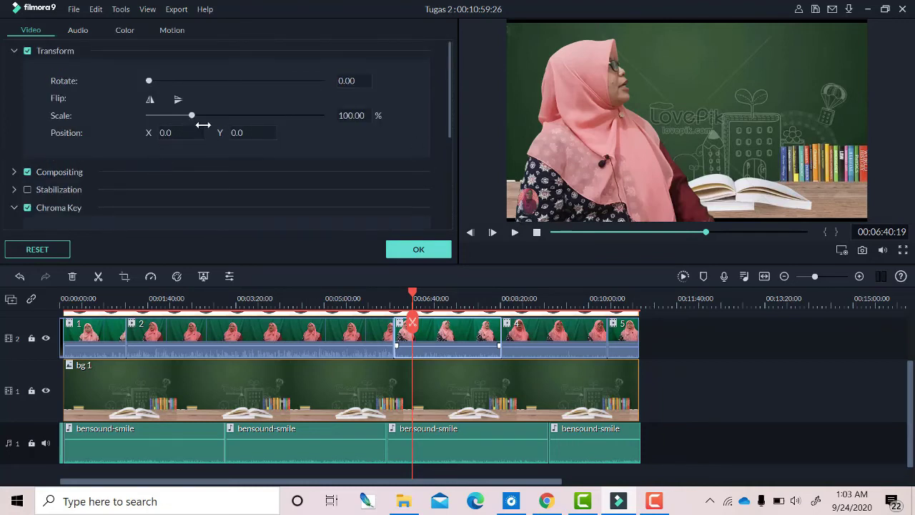
{"action": "left_click_drag", "start_coordinate": [192, 118], "coordinate": [188, 118]}
{"action": "left_click", "coordinate": [583, 163]}
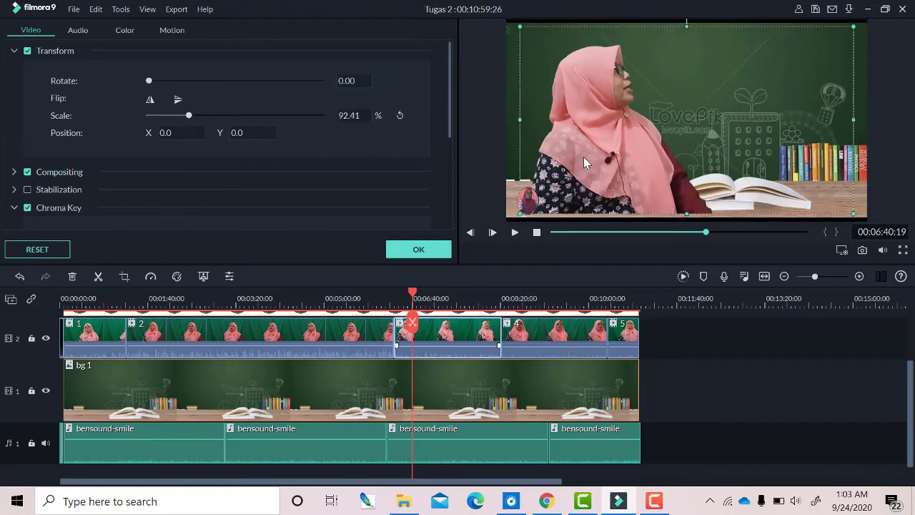
{"action": "left_click_drag", "start_coordinate": [585, 143], "coordinate": [616, 178]}
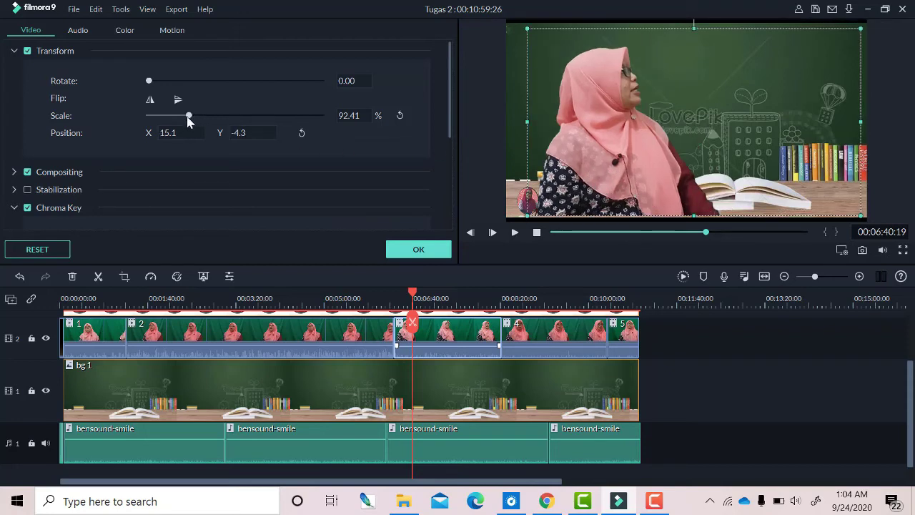
{"action": "left_click_drag", "start_coordinate": [188, 118], "coordinate": [180, 118]}
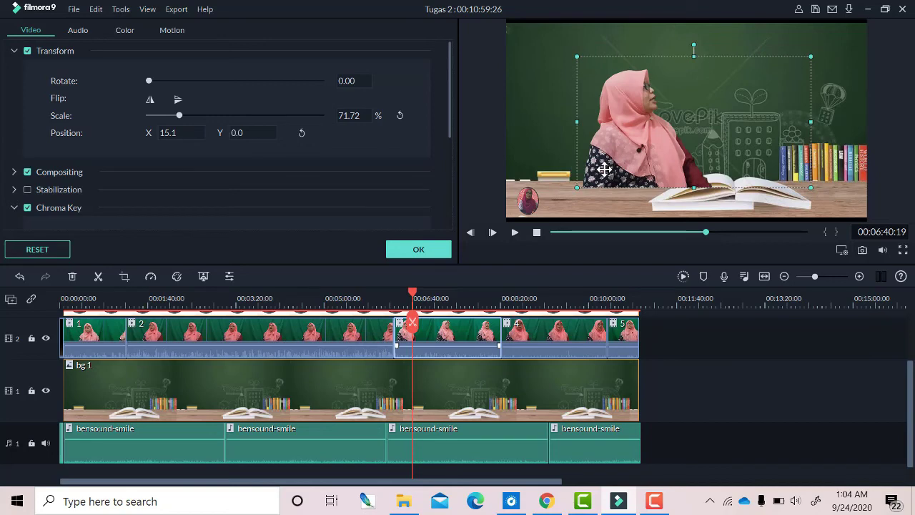
{"action": "left_click_drag", "start_coordinate": [605, 169], "coordinate": [620, 146]}
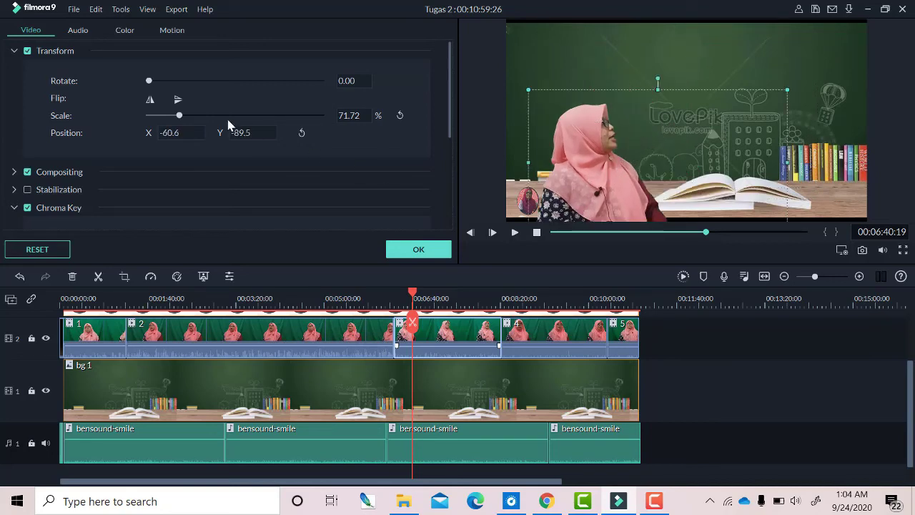
{"action": "mouse_move", "coordinate": [589, 162]}
{"action": "left_mouse_down"}
{"action": "mouse_move", "coordinate": [588, 129]}
{"action": "mouse_move", "coordinate": [590, 146]}
{"action": "left_mouse_up"}
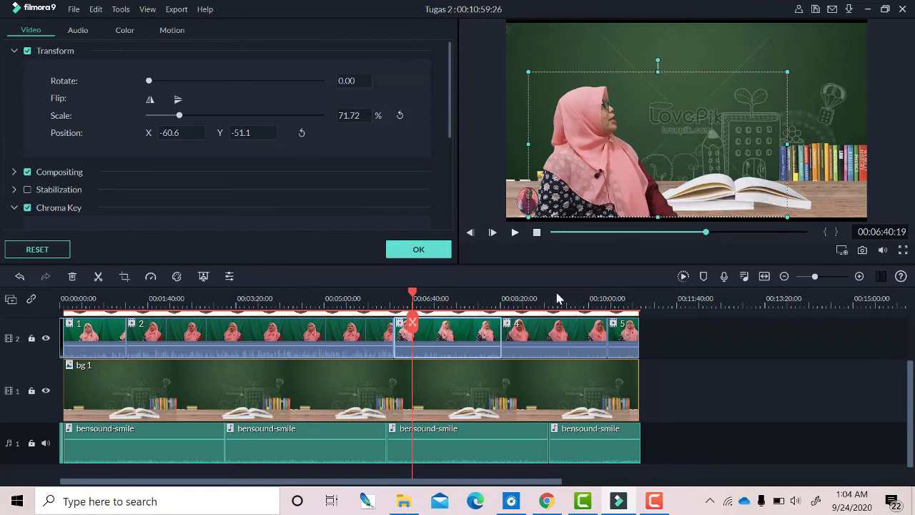
Step: Play clip 3 briefly, confirm its settings, and move the playhead to 00:08:20:00 near the start of clip 4
{"action": "key", "text": "space"}
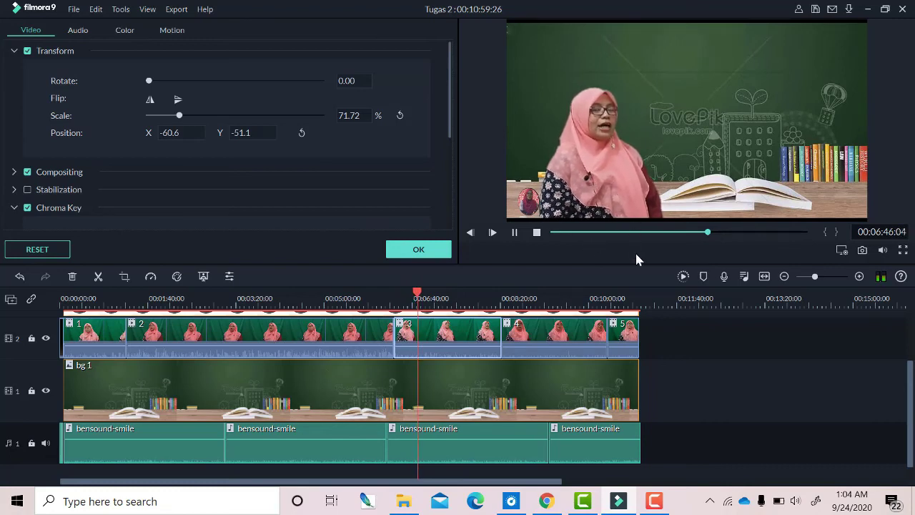
{"action": "left_click", "coordinate": [429, 252]}
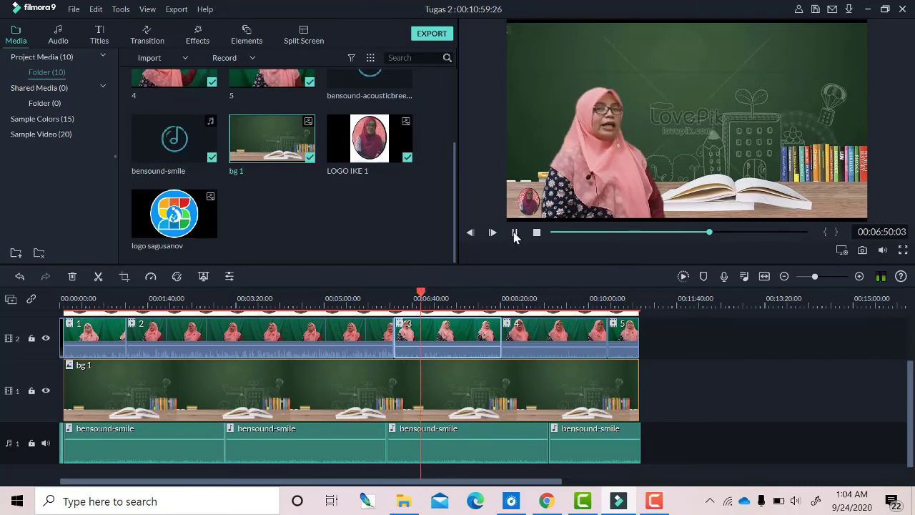
{"action": "left_click", "coordinate": [501, 299]}
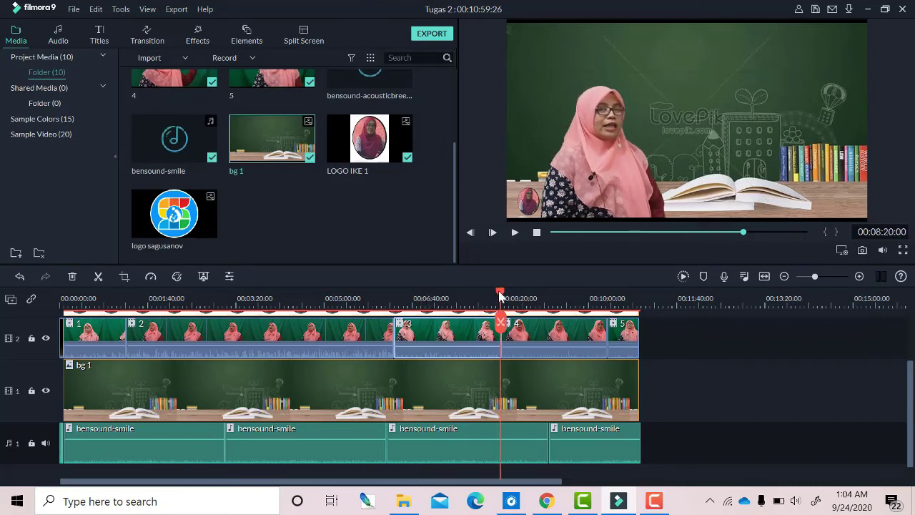
Step: Scale clip 4 to 80%, narrow its frame from the side, and reposition it at X -60.6, Y -34.1 over the classroom background
{"action": "left_click_drag", "start_coordinate": [501, 295], "coordinate": [511, 297]}
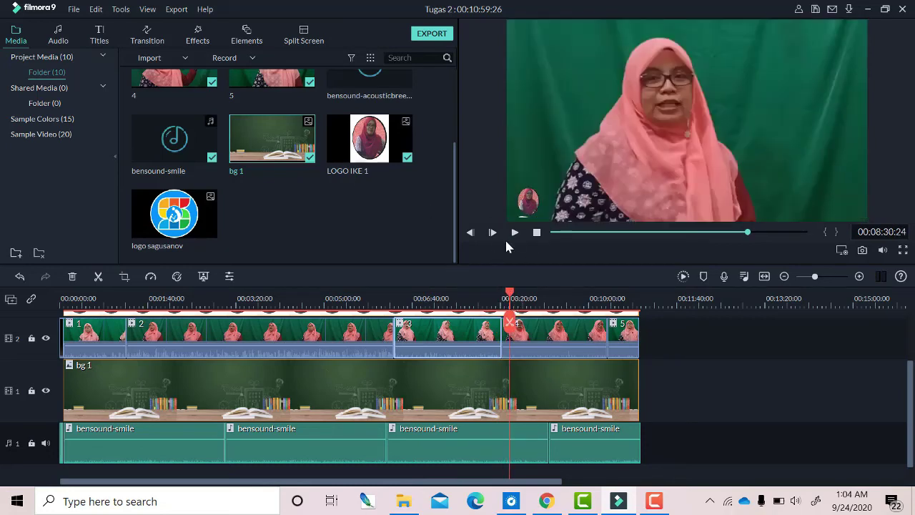
{"action": "double_click", "coordinate": [520, 336]}
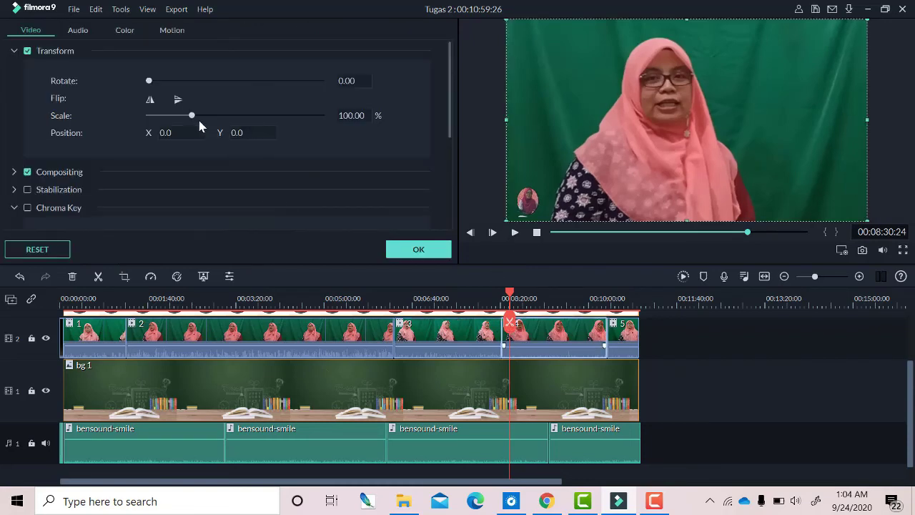
{"action": "left_click_drag", "start_coordinate": [192, 116], "coordinate": [190, 131]}
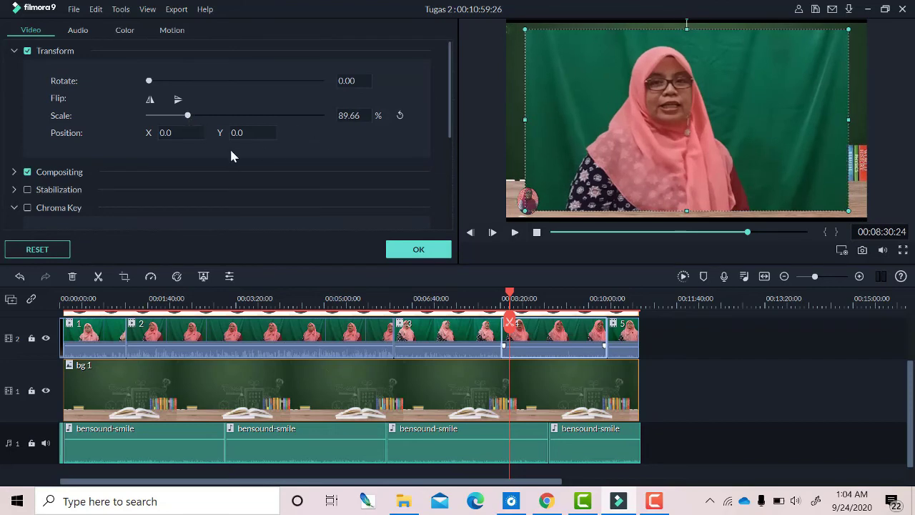
{"action": "mouse_move", "coordinate": [556, 122]}
{"action": "left_mouse_down"}
{"action": "mouse_move", "coordinate": [550, 136]}
{"action": "mouse_move", "coordinate": [552, 128]}
{"action": "left_mouse_up"}
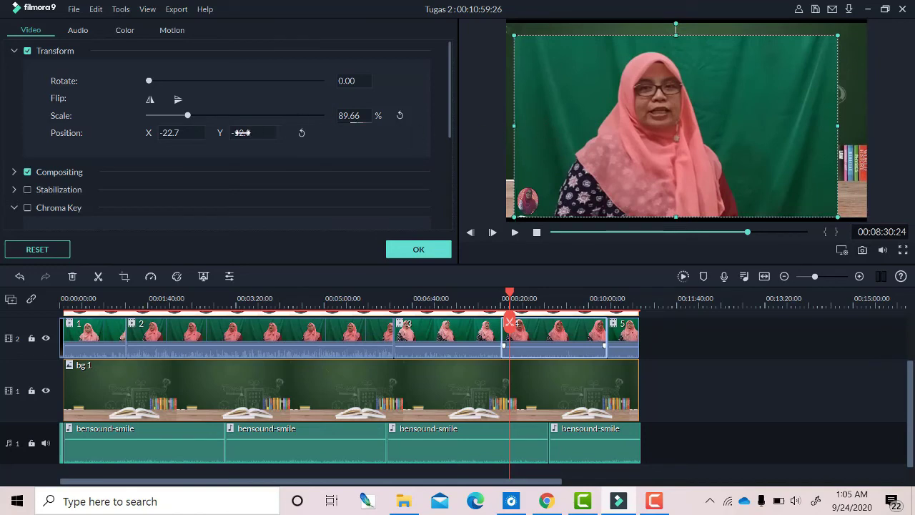
{"action": "left_click_drag", "start_coordinate": [190, 119], "coordinate": [183, 117]}
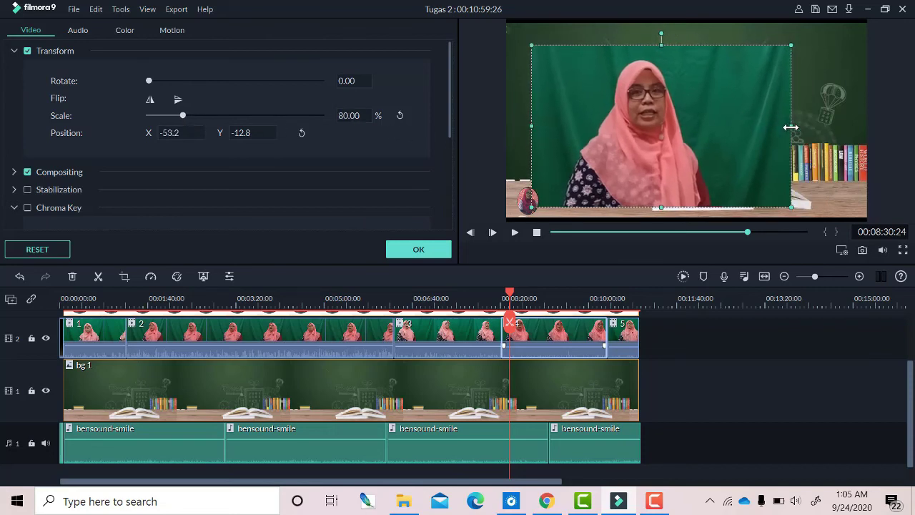
{"action": "mouse_move", "coordinate": [630, 161]}
{"action": "left_mouse_down"}
{"action": "mouse_move", "coordinate": [617, 155]}
{"action": "mouse_move", "coordinate": [618, 165]}
{"action": "left_mouse_up"}
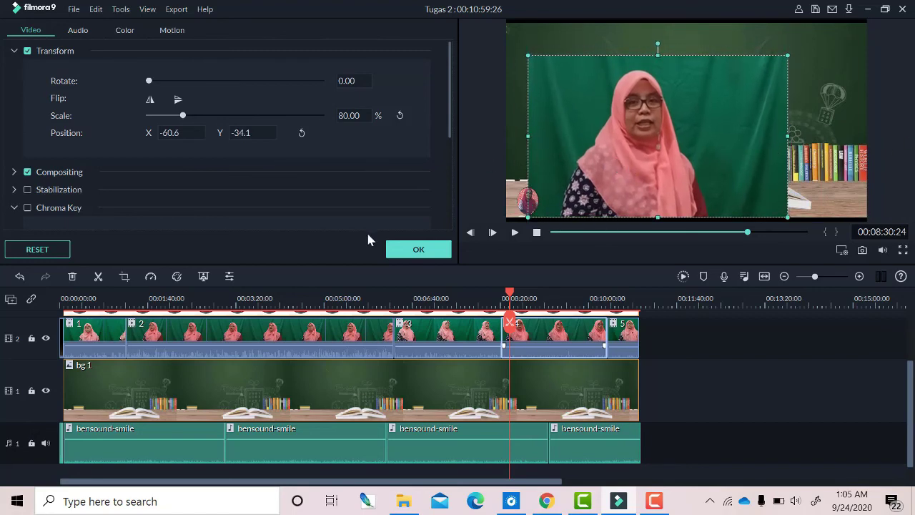
Step: Enable Chroma Key on clip 4 with an offset of 35 and narrow its frame further, bringing position X to -101.1
{"action": "left_click", "coordinate": [28, 208]}
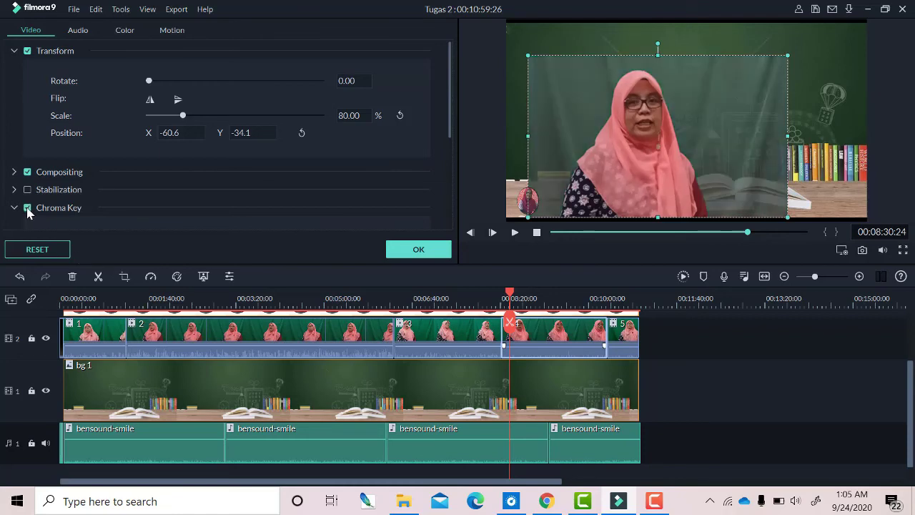
{"action": "scroll", "coordinate": [197, 180], "scroll_direction": "down", "scroll_amount": 1}
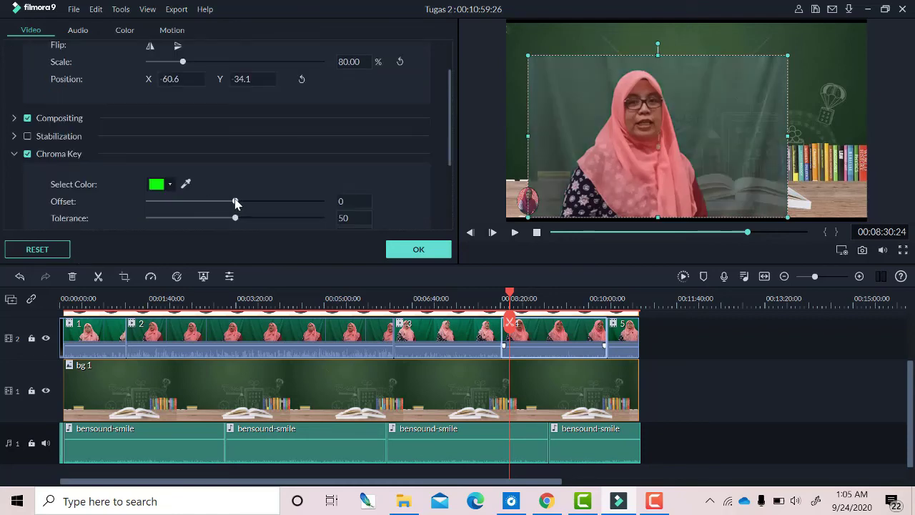
{"action": "left_click_drag", "start_coordinate": [236, 204], "coordinate": [267, 206]}
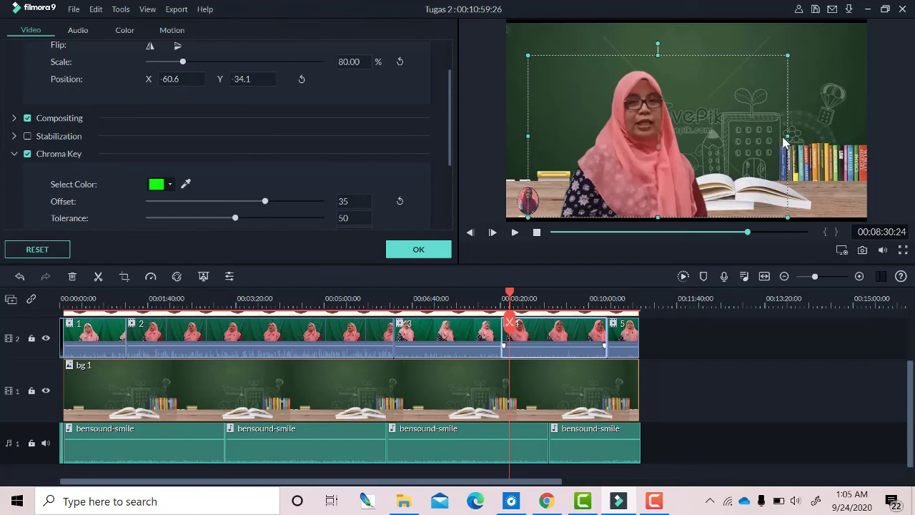
{"action": "left_click_drag", "start_coordinate": [786, 135], "coordinate": [747, 149]}
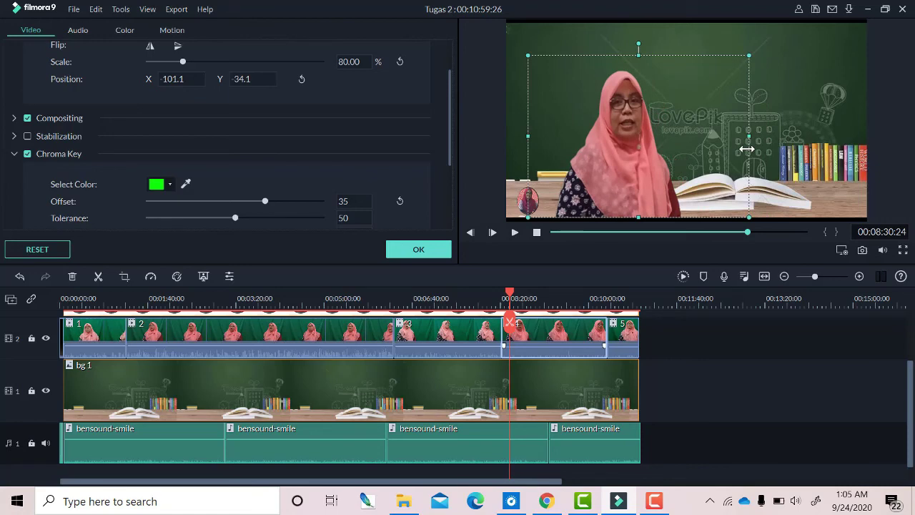
Step: Play clip 4 over the classroom background to check its keying, and close the background image's settings
{"action": "left_click", "coordinate": [500, 364]}
{"action": "left_click", "coordinate": [515, 234]}
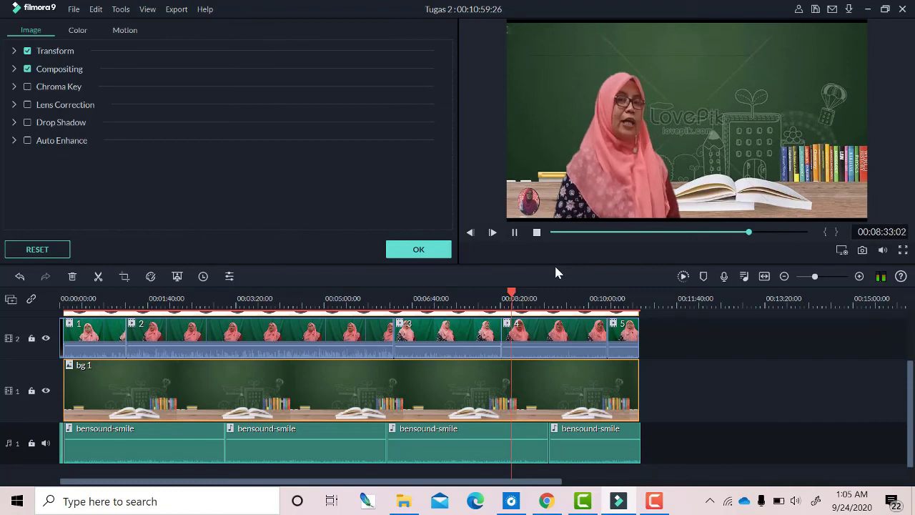
{"action": "left_click", "coordinate": [427, 250]}
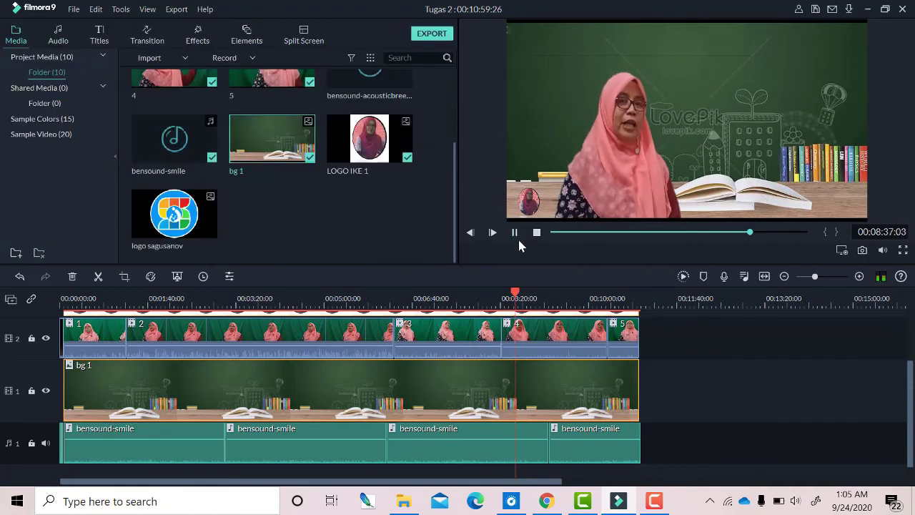
Step: Move the playhead to 00:10:34:13 in clip 5 and enable Chroma Key on that clip with an offset of 55
{"action": "left_click", "coordinate": [517, 295]}
{"action": "left_click_drag", "start_coordinate": [518, 294], "coordinate": [619, 306]}
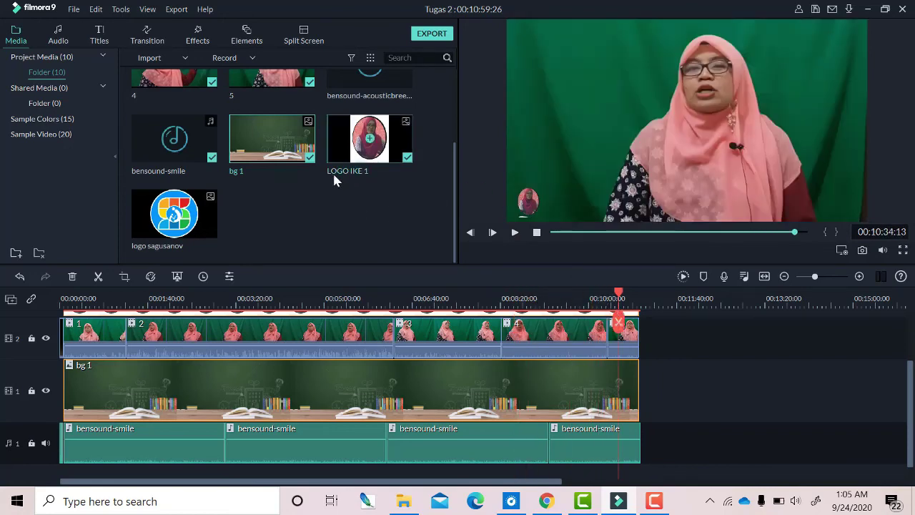
{"action": "double_click", "coordinate": [630, 344]}
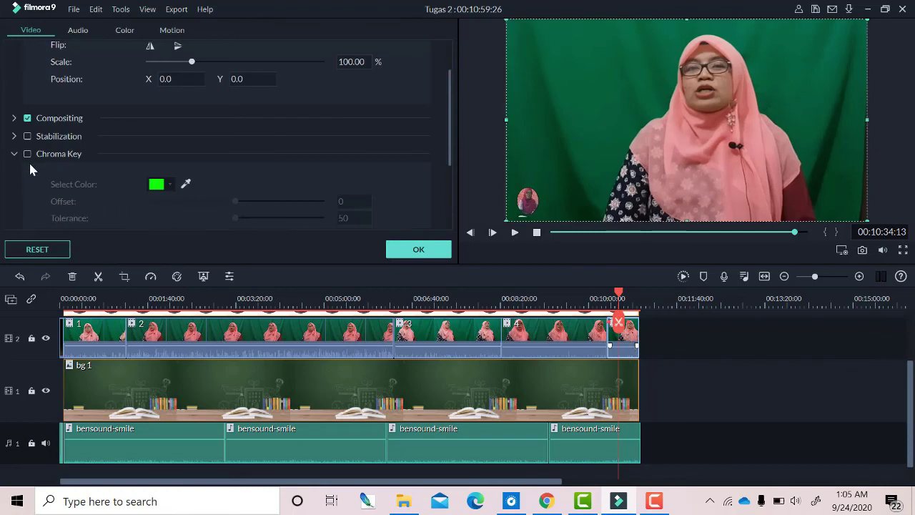
{"action": "left_click", "coordinate": [27, 153]}
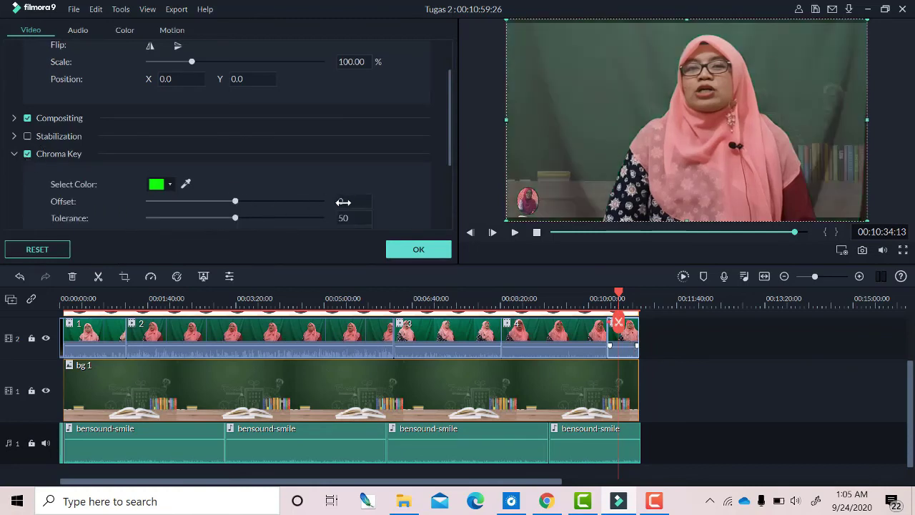
{"action": "left_click_drag", "start_coordinate": [247, 206], "coordinate": [286, 208]}
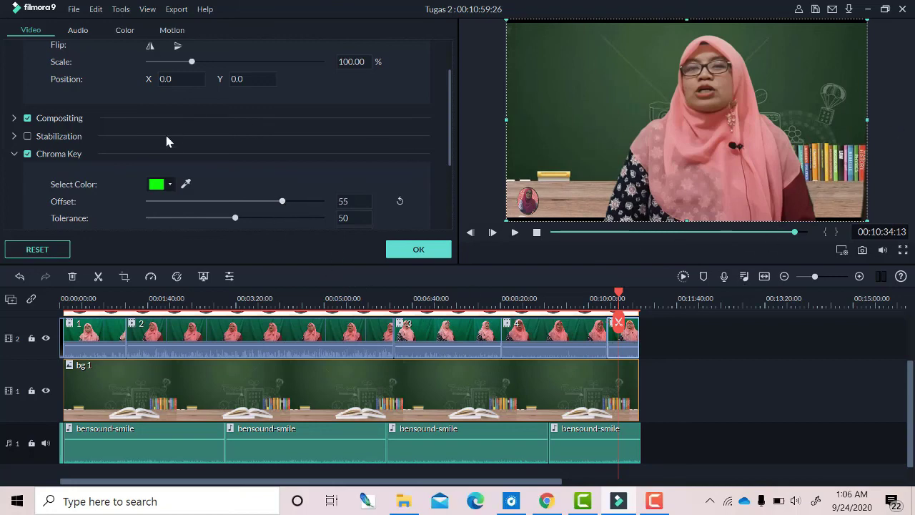
Step: Scale clip 5 to 78.62% and reposition it at X 98.5, Y -34.1 in front of the bookshelf
{"action": "scroll", "coordinate": [166, 141], "scroll_direction": "up", "scroll_amount": 2}
{"action": "left_click_drag", "start_coordinate": [192, 116], "coordinate": [182, 119]}
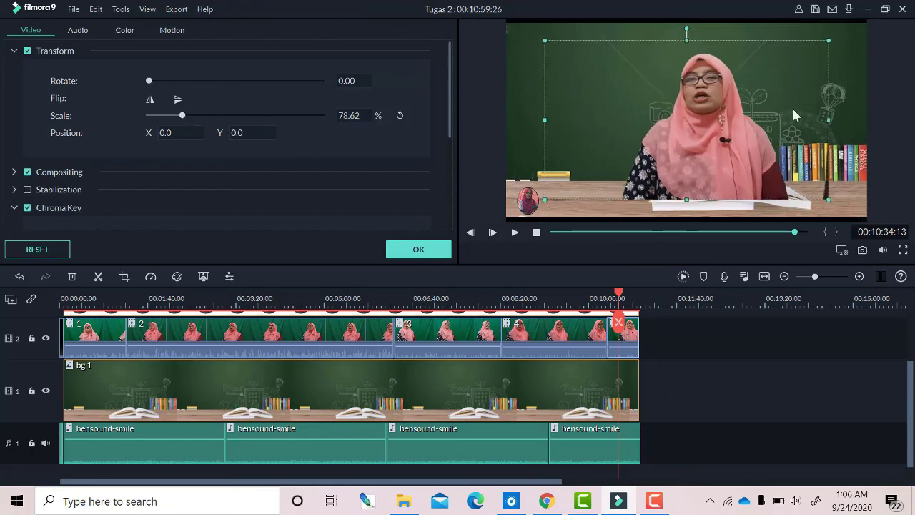
{"action": "left_click_drag", "start_coordinate": [790, 130], "coordinate": [801, 150]}
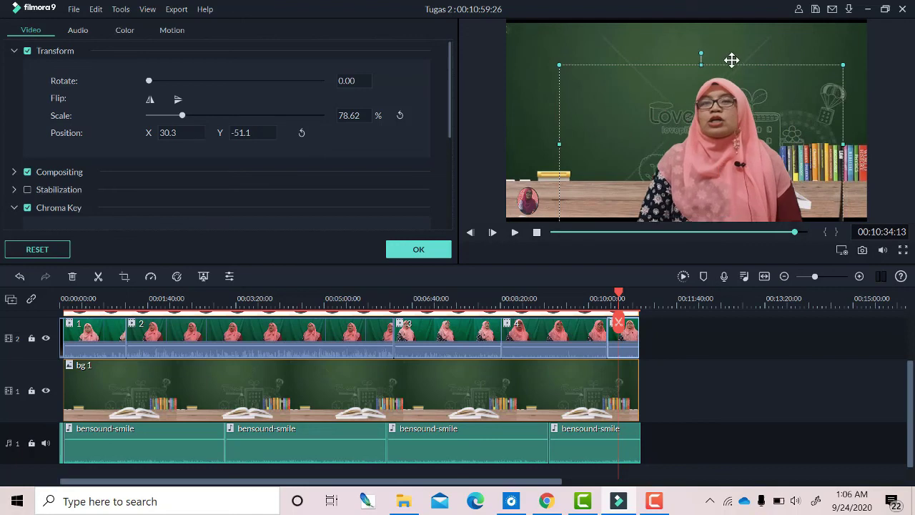
{"action": "left_click_drag", "start_coordinate": [730, 61], "coordinate": [761, 58]}
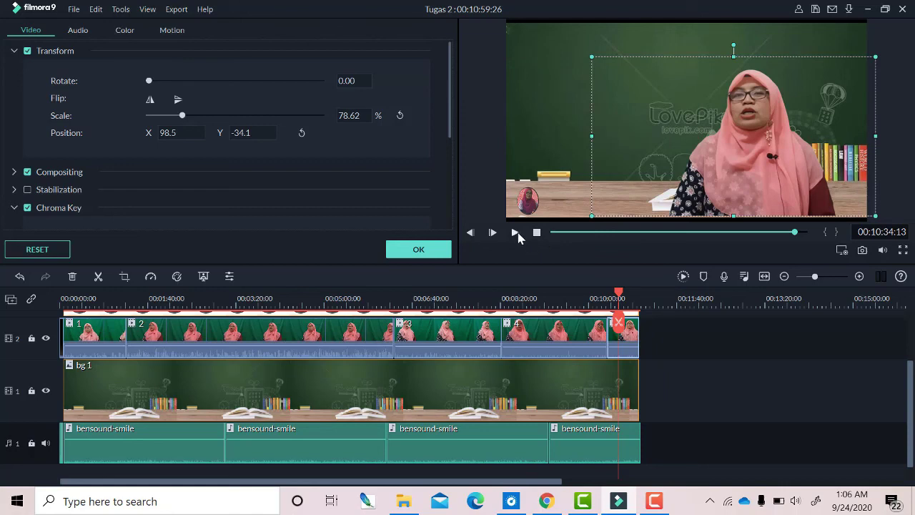
Step: Play clip 5 to check its framing, confirm its settings, and pause the preview
{"action": "left_click", "coordinate": [516, 232]}
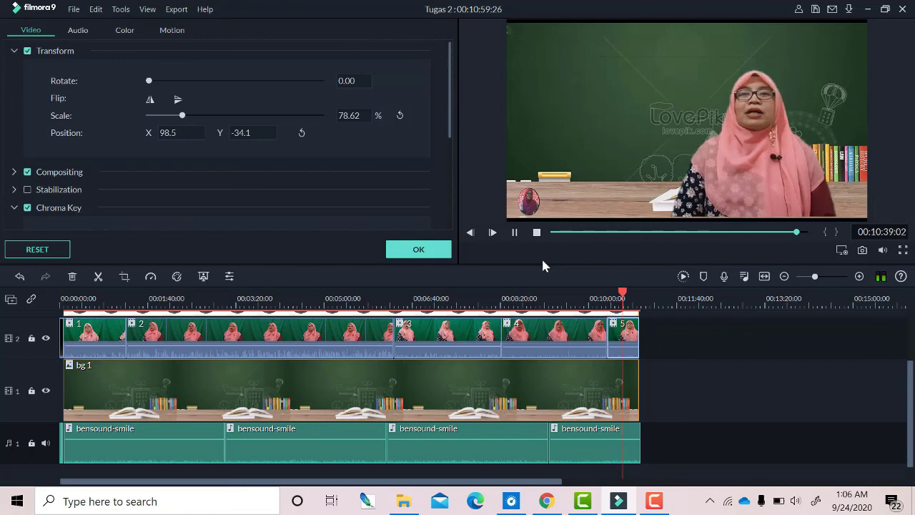
{"action": "left_click", "coordinate": [419, 250]}
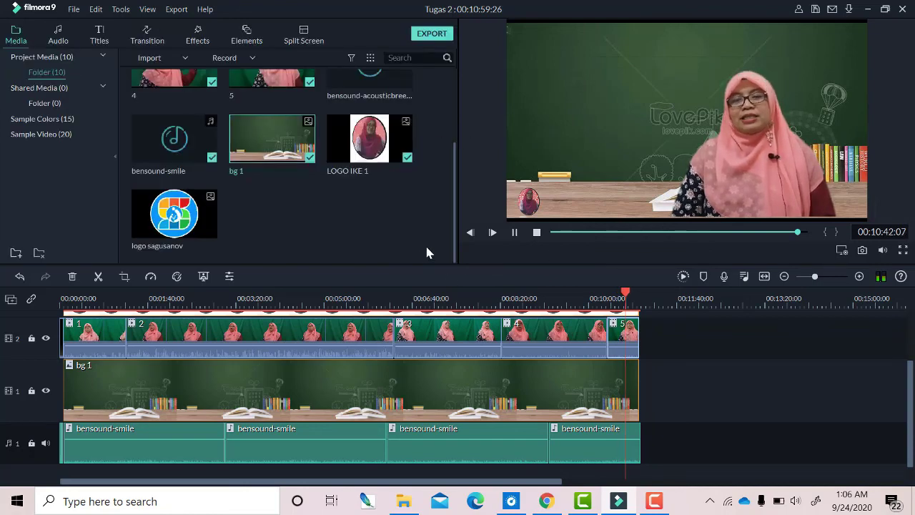
{"action": "left_click", "coordinate": [514, 233]}
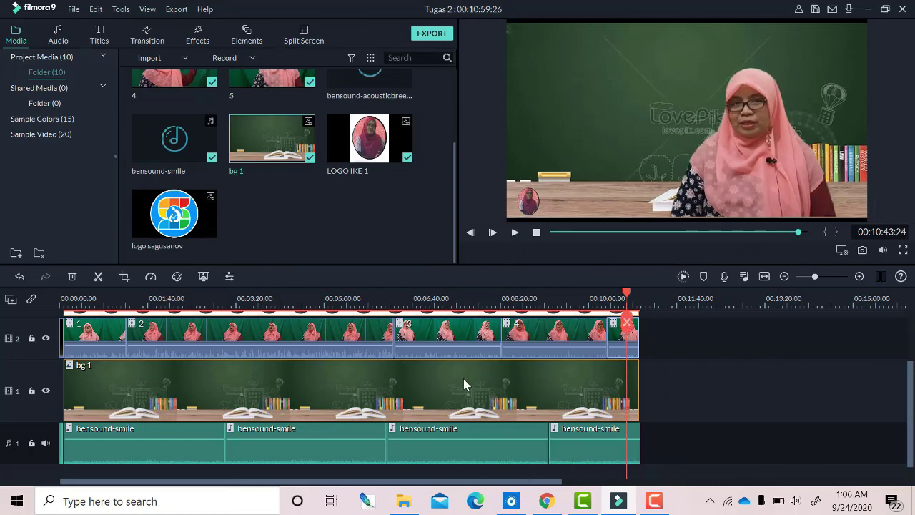
Step: Switch to Chrome to read the Tugas 3 assignment instructions, and return to the Filmora project
{"action": "scroll", "coordinate": [465, 384], "scroll_direction": "up", "scroll_amount": 2}
{"action": "left_click", "coordinate": [546, 509]}
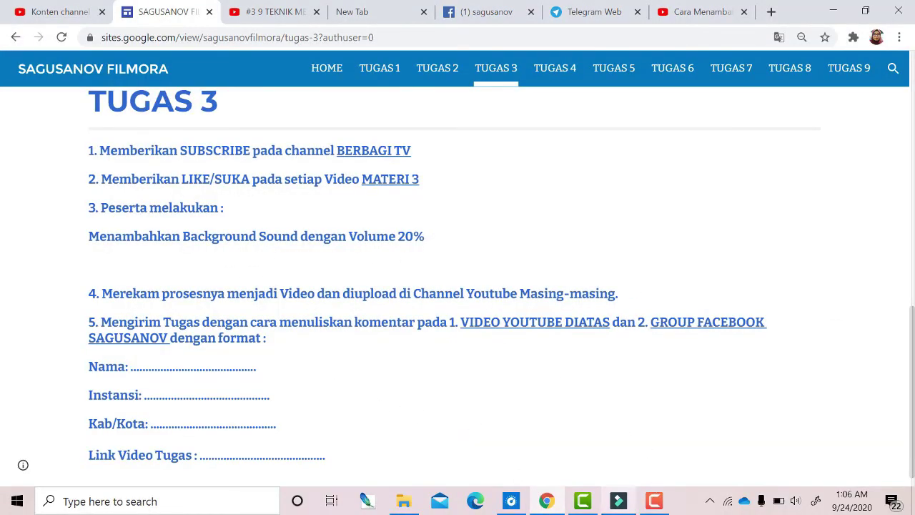
{"action": "left_click", "coordinate": [617, 507]}
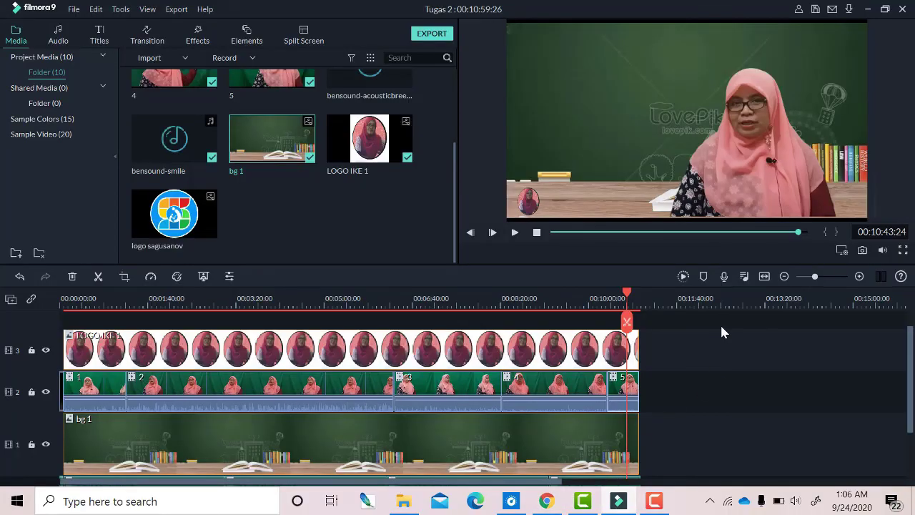